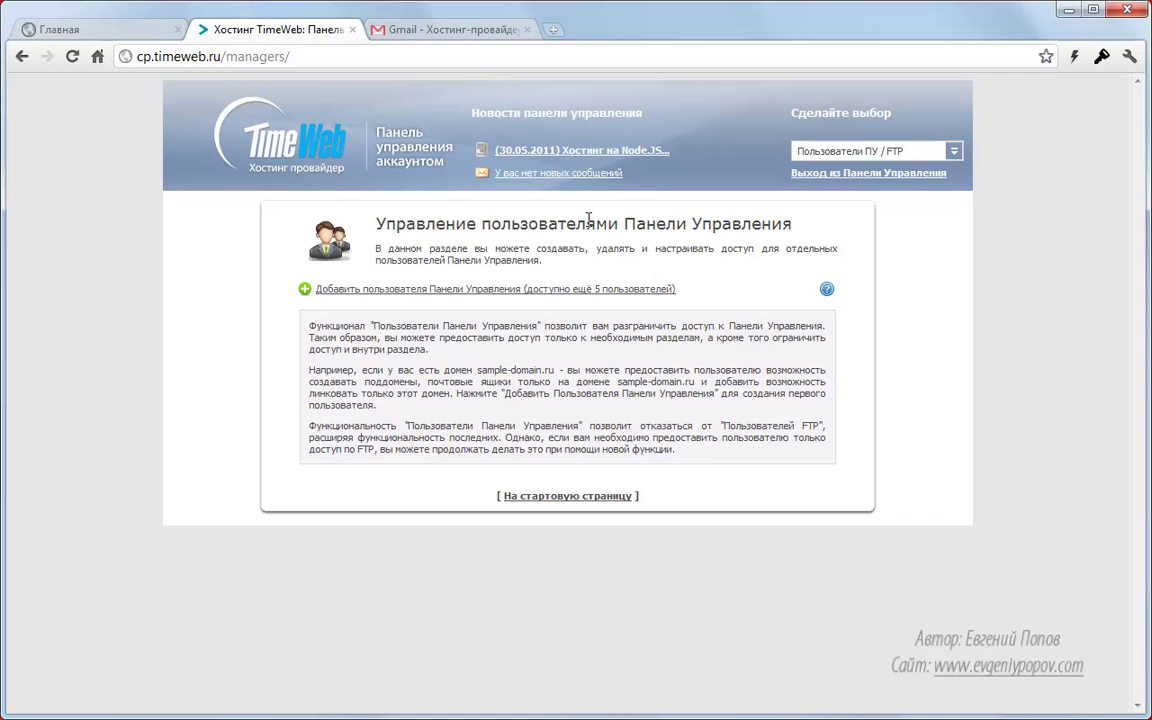
- Open the form for creating a new control panel user in the Пользователи ПУ / FTP section
{"action": "left_click", "coordinate": [23, 57]}
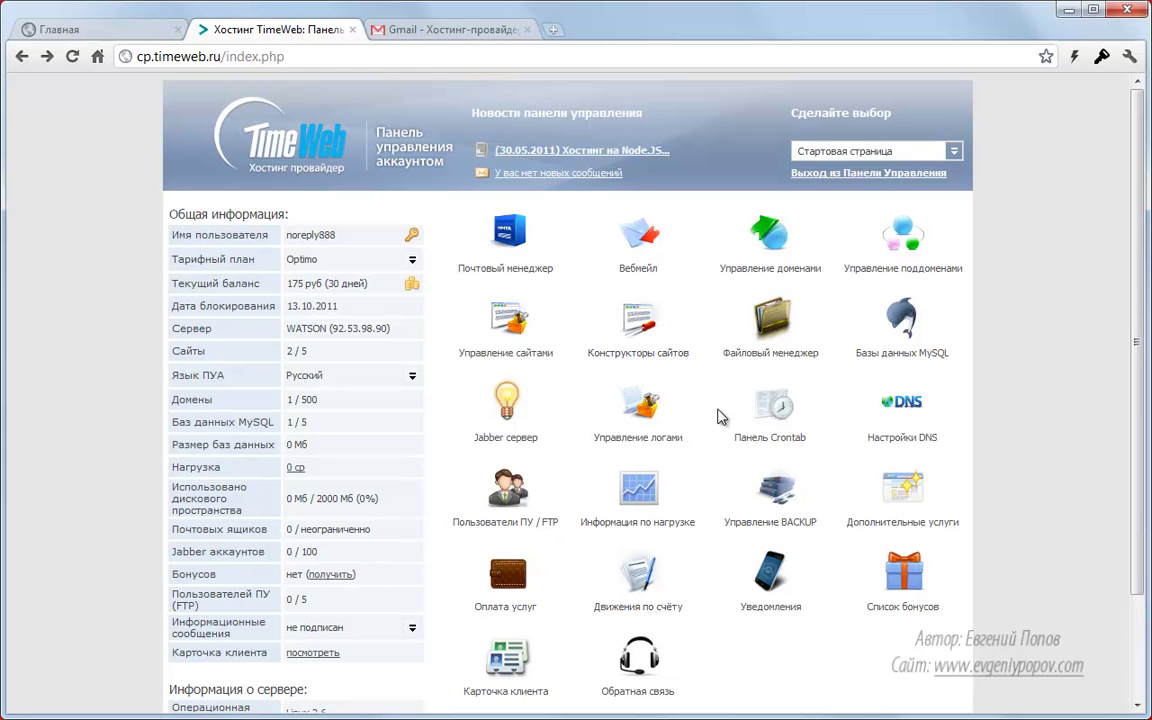
{"action": "left_click", "coordinate": [503, 520]}
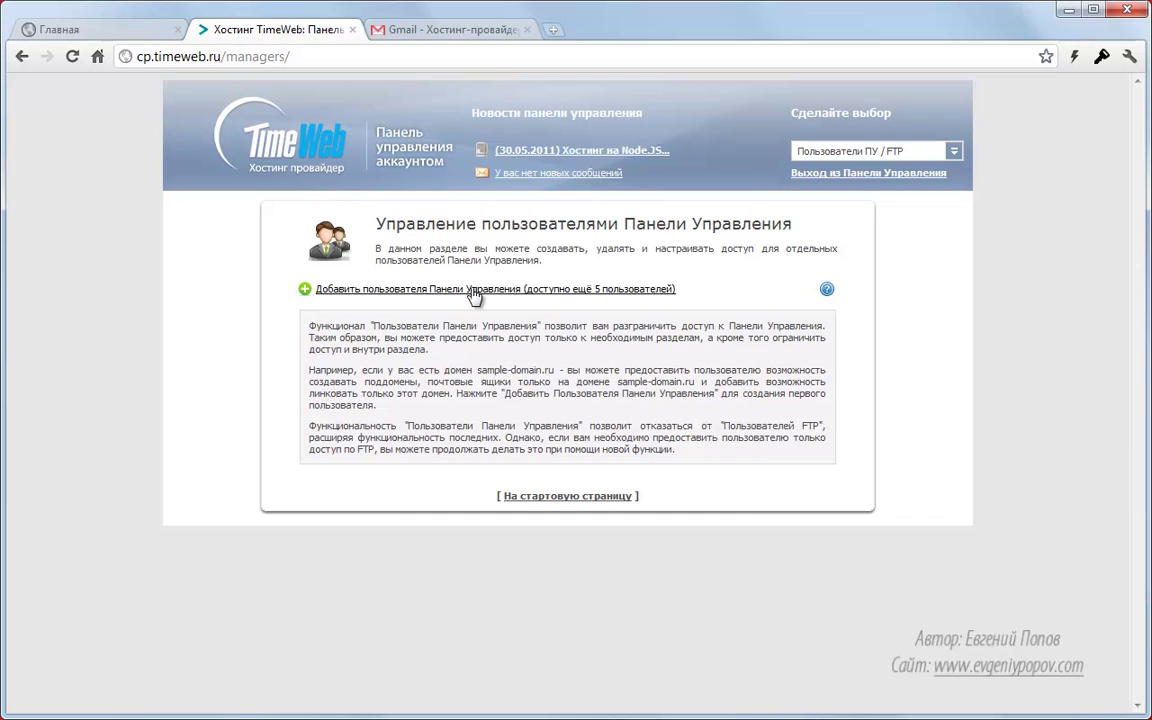
{"action": "left_click", "coordinate": [610, 290]}
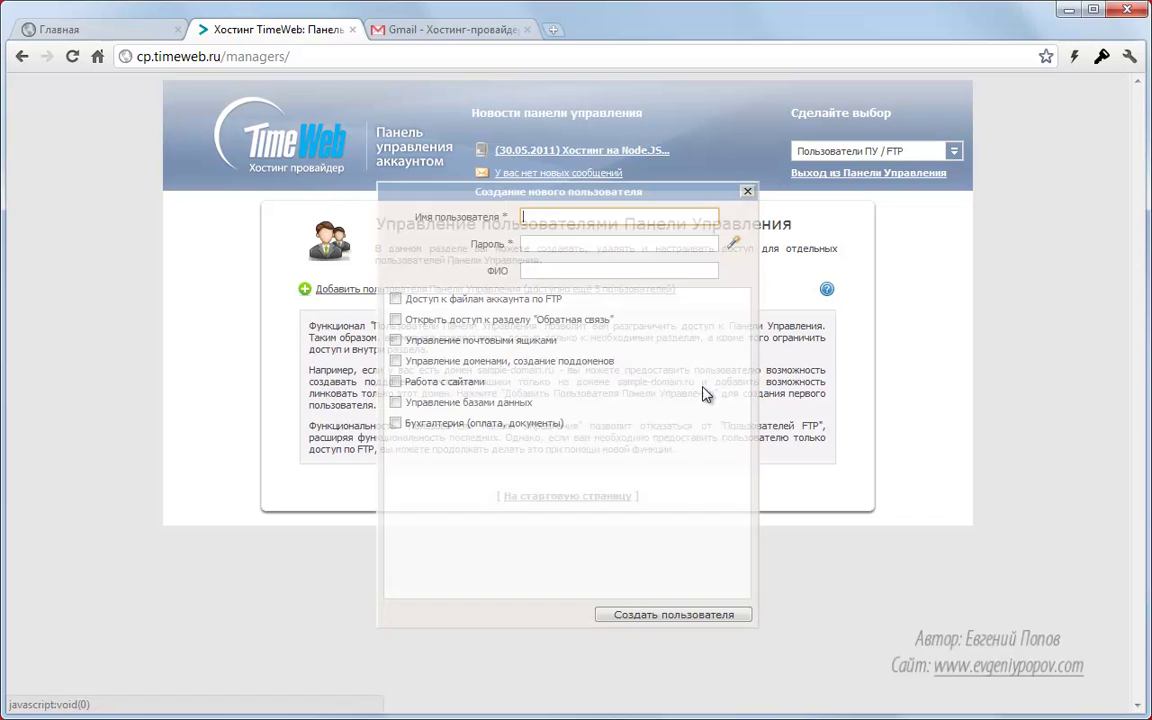
{"action": "left_click", "coordinate": [541, 271]}
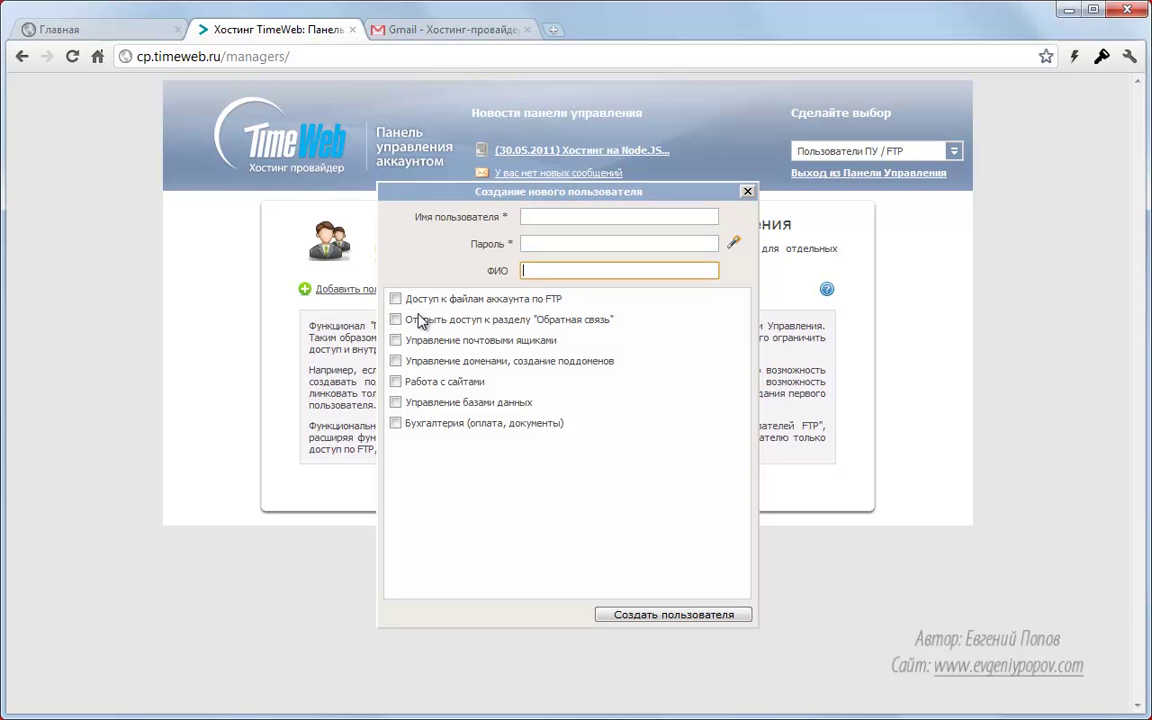
- Try granting a new user Бухгалтерия access to service payment, account movements and accounting documents, and close the form without creating the user
{"action": "left_click", "coordinate": [396, 423]}
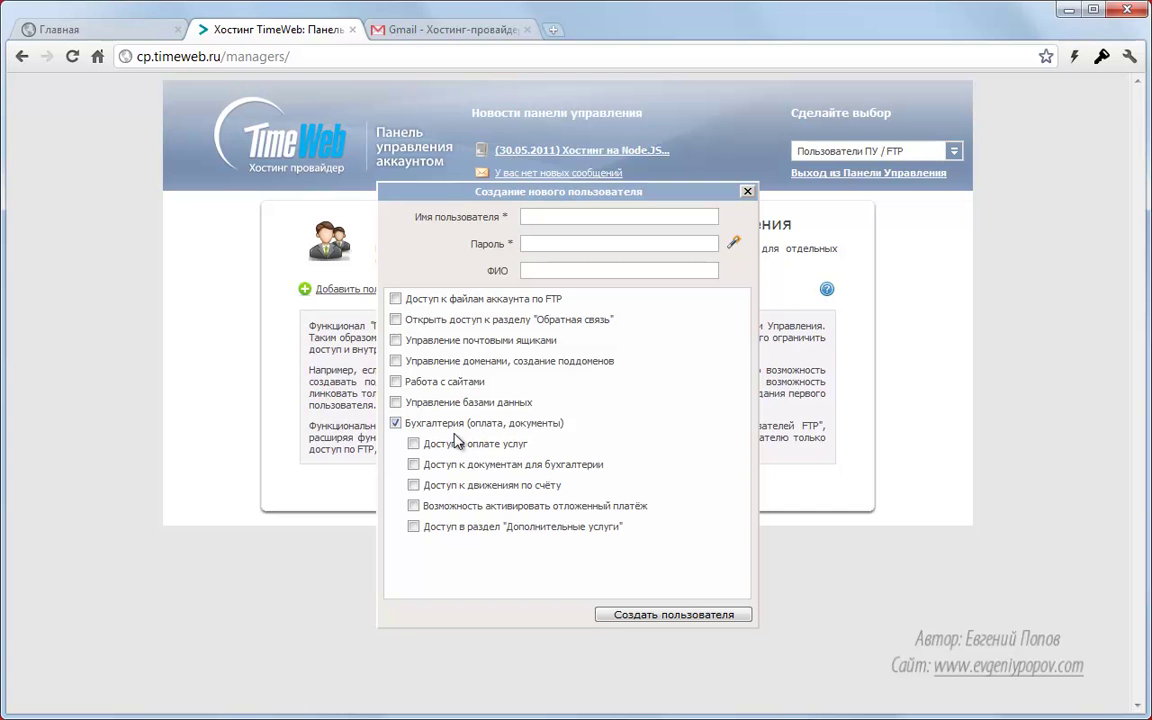
{"action": "left_click", "coordinate": [414, 444]}
{"action": "left_click", "coordinate": [414, 485]}
{"action": "left_click", "coordinate": [414, 464]}
{"action": "left_click", "coordinate": [747, 191]}
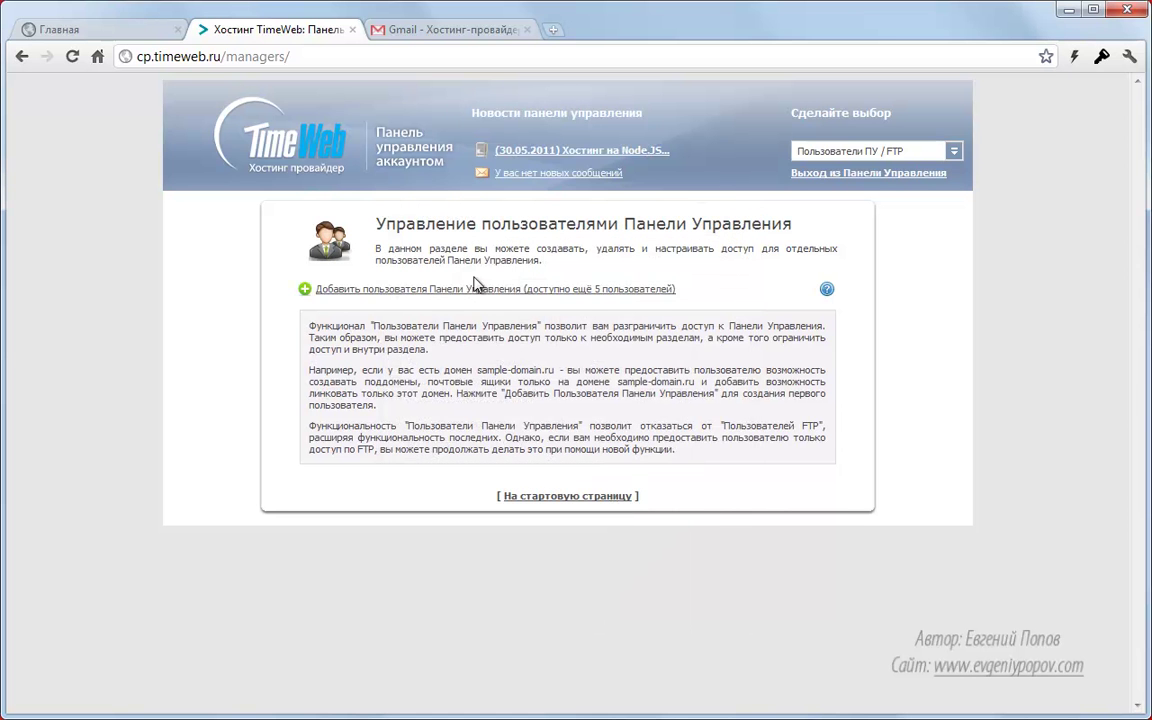
- Examine the A record and mail server settings of baxter-company.ru in Настройки DNS, and return to the start page
{"action": "left_click", "coordinate": [255, 133]}
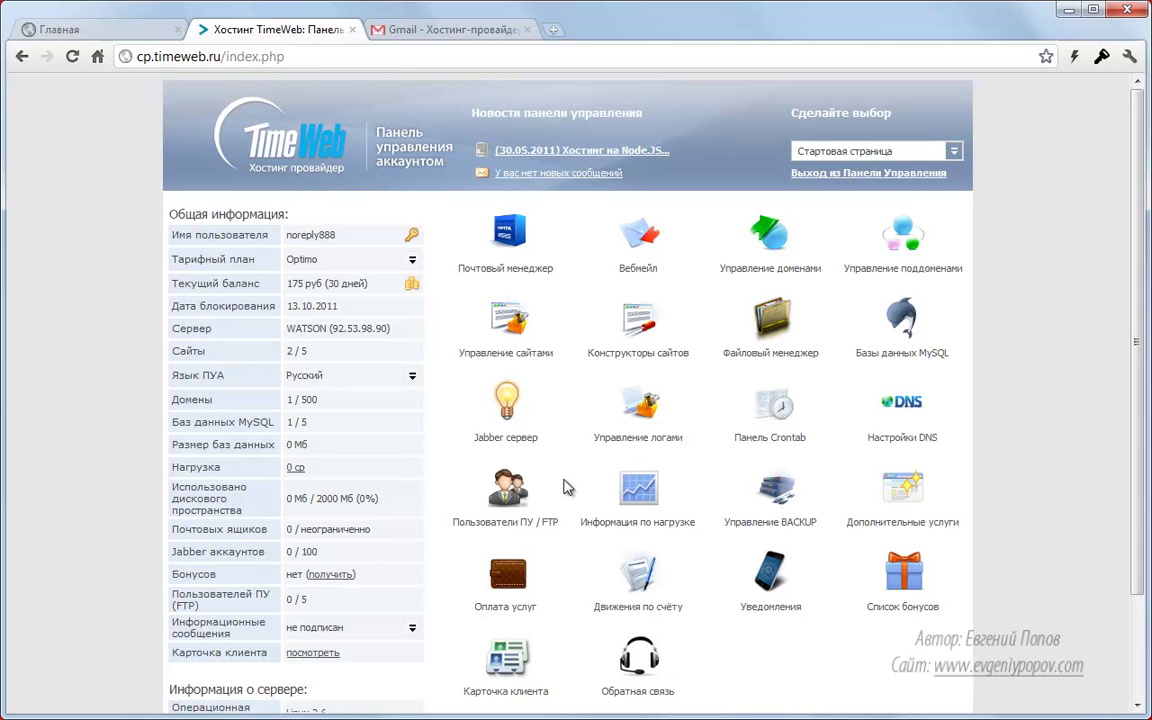
{"action": "left_click", "coordinate": [905, 438]}
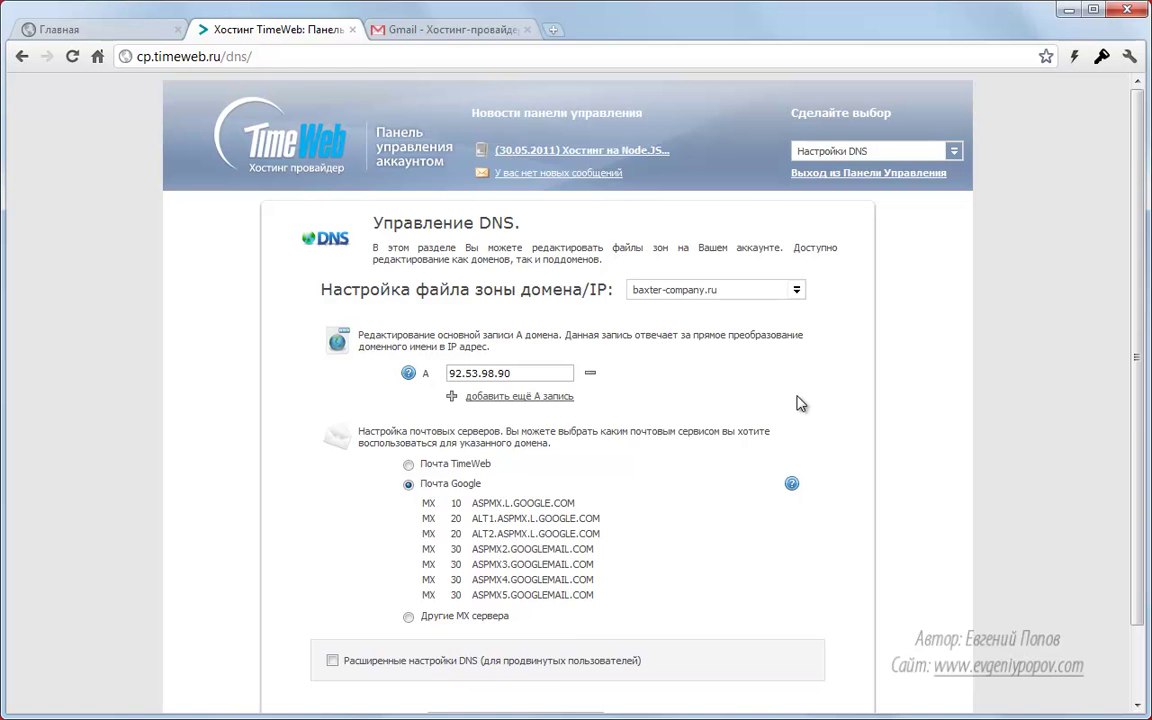
{"action": "scroll", "coordinate": [677, 393], "scroll_direction": "down", "scroll_amount": 2}
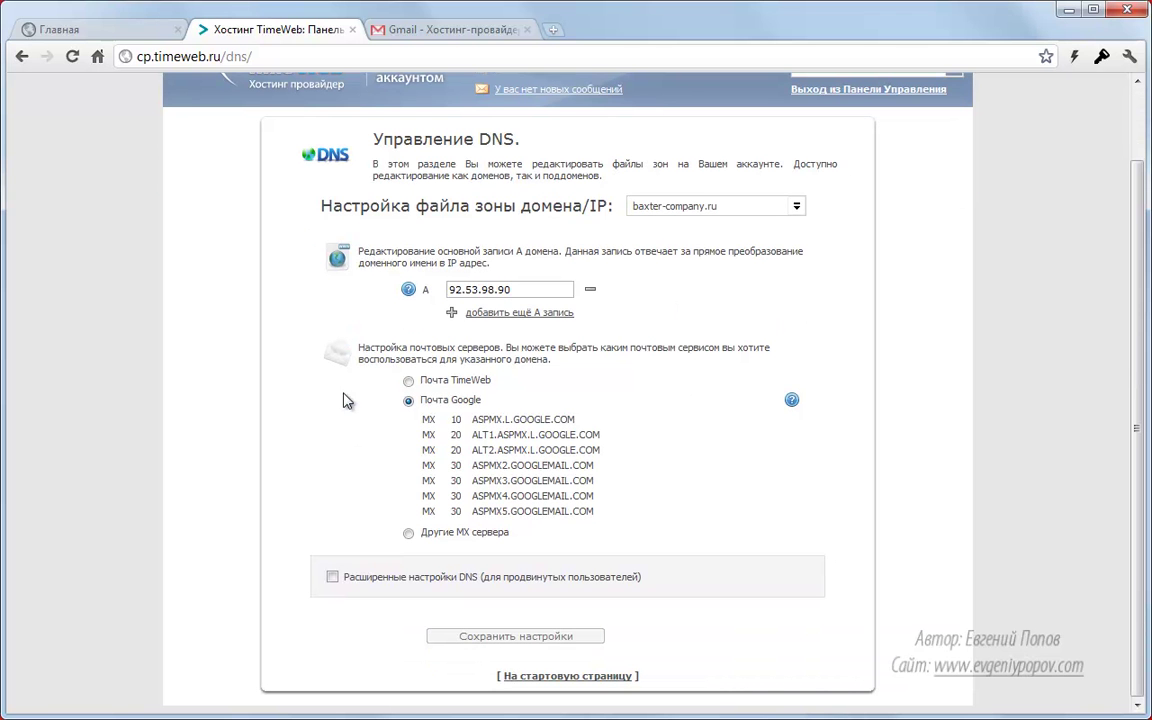
{"action": "left_click", "coordinate": [526, 289]}
{"action": "left_click", "coordinate": [280, 95]}
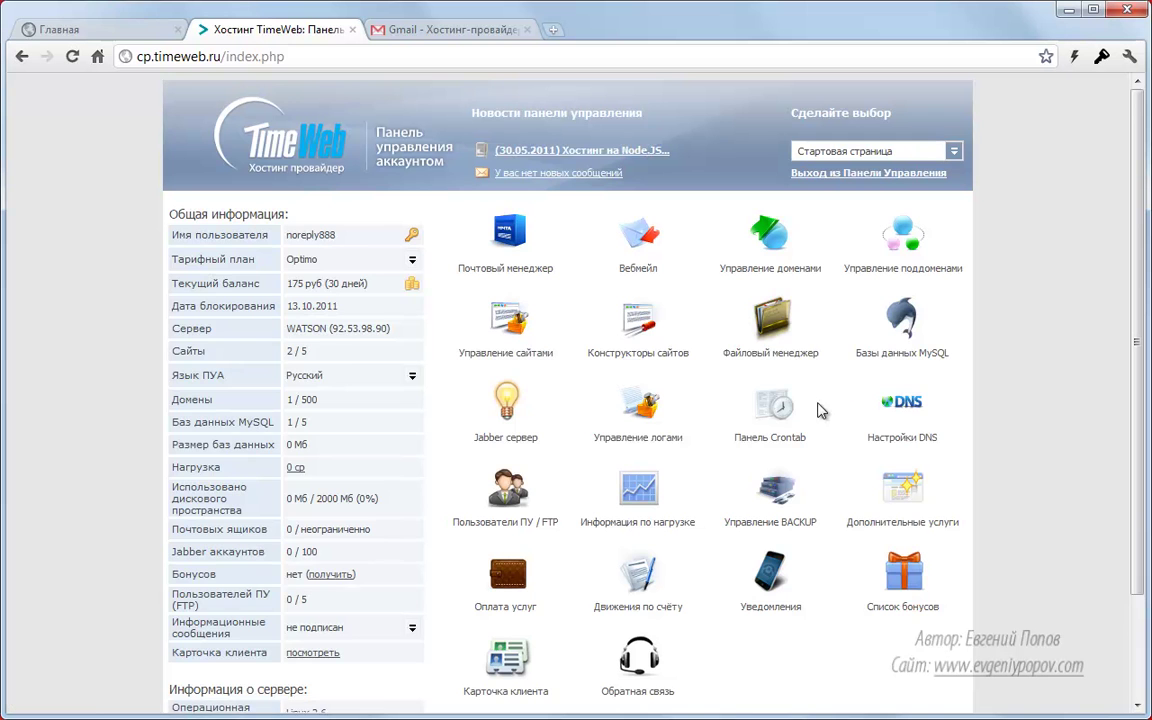
- Open Панель Crontab and preview the executable file settings of a one-time task, returning to its schedule step
{"action": "left_click", "coordinate": [783, 438]}
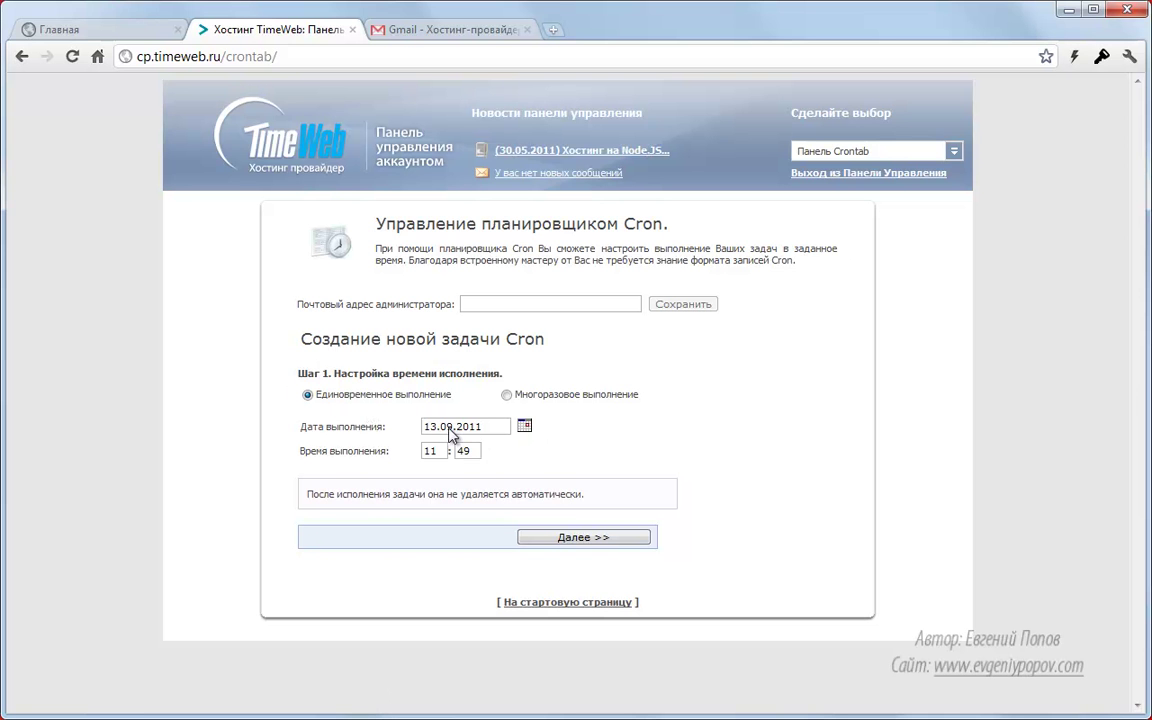
{"action": "left_click", "coordinate": [601, 539]}
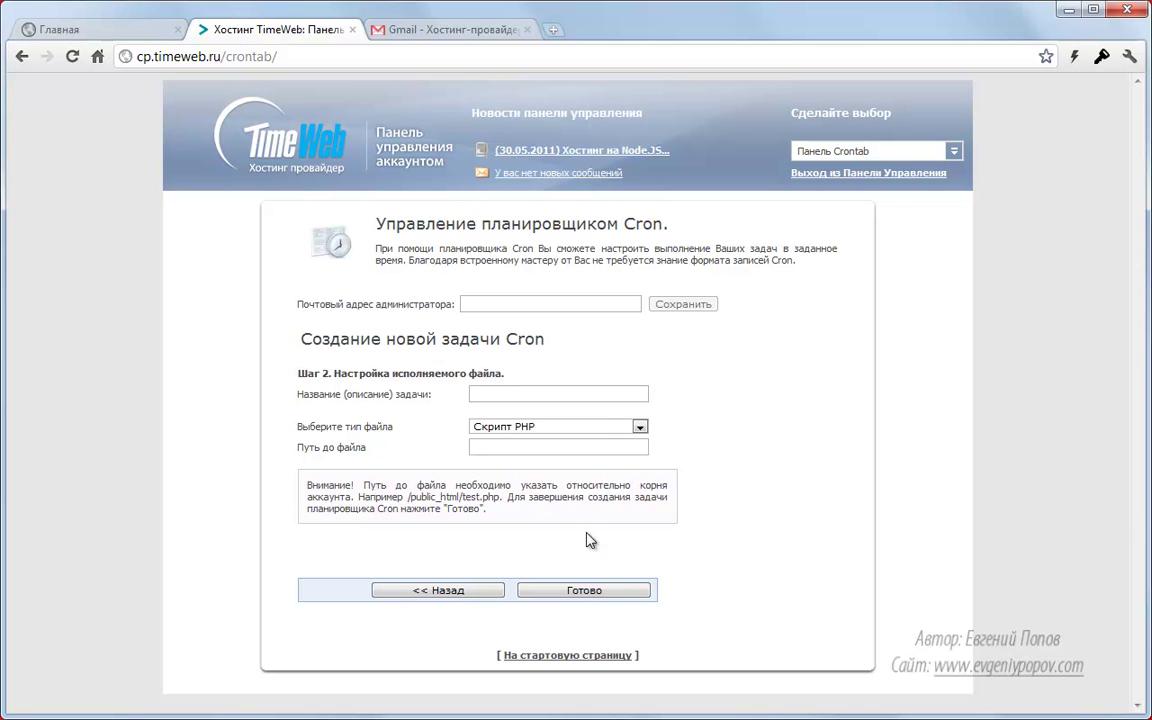
{"action": "left_click", "coordinate": [430, 590]}
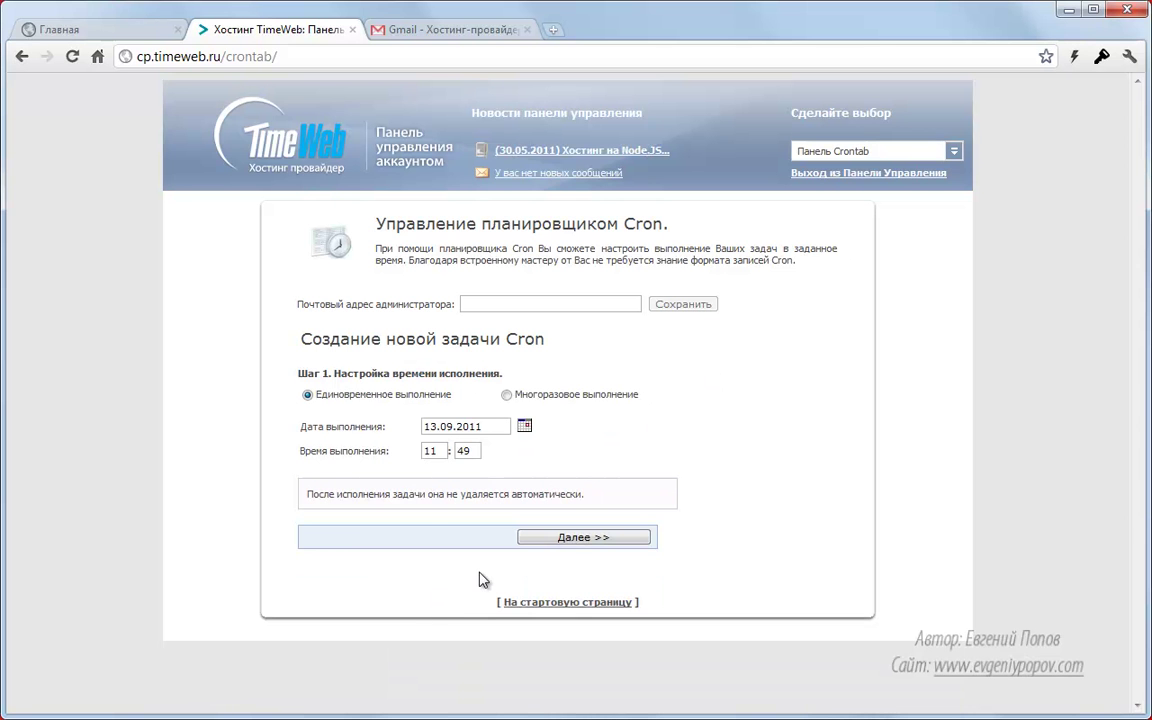
- Switch the new Cron task to Многоразовое выполнение and apply every day of the week
{"action": "left_click", "coordinate": [507, 395]}
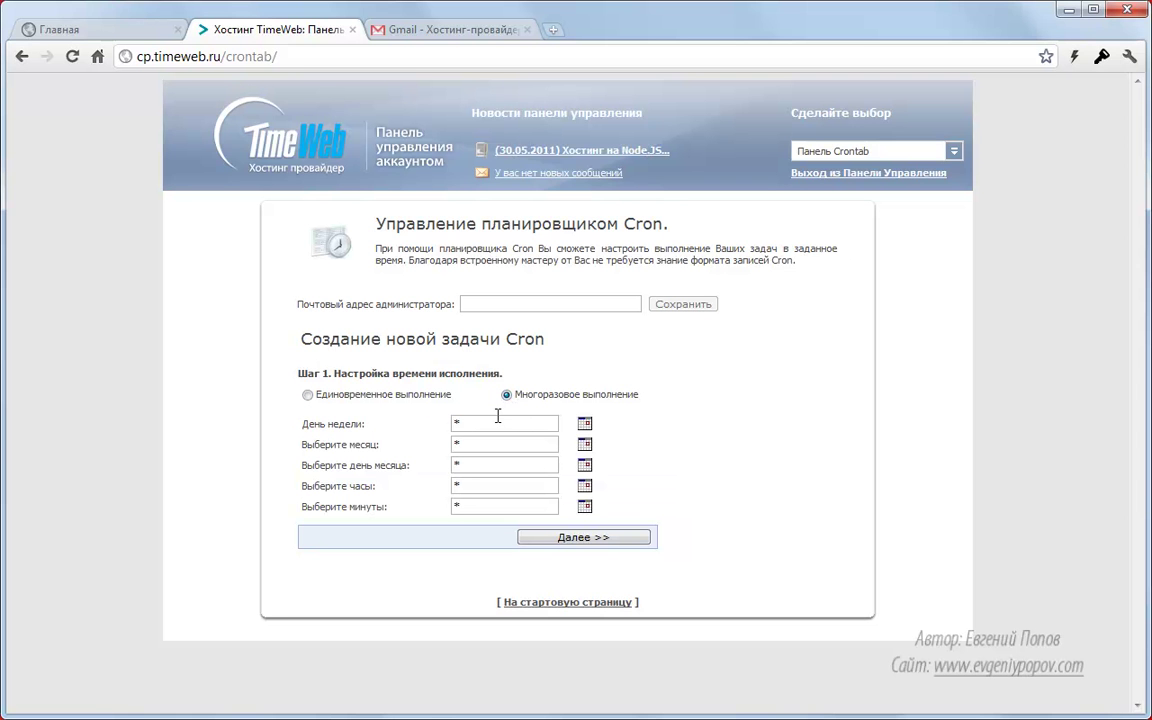
{"action": "left_click", "coordinate": [585, 424]}
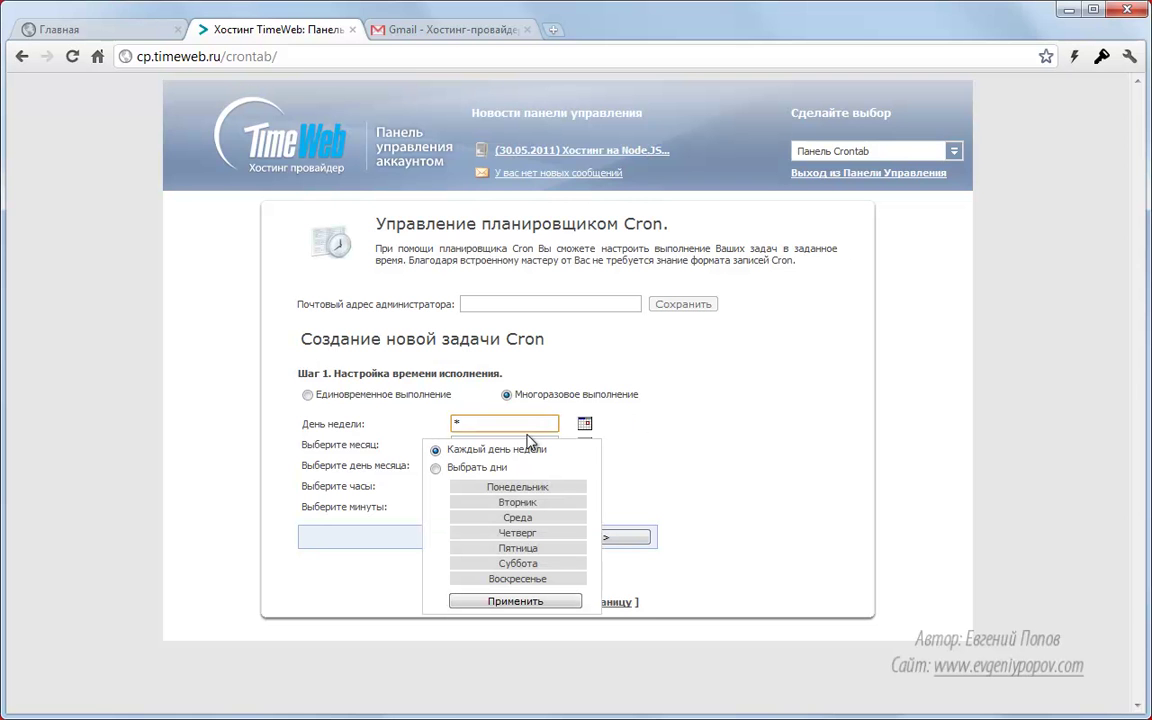
{"action": "left_click", "coordinate": [514, 601]}
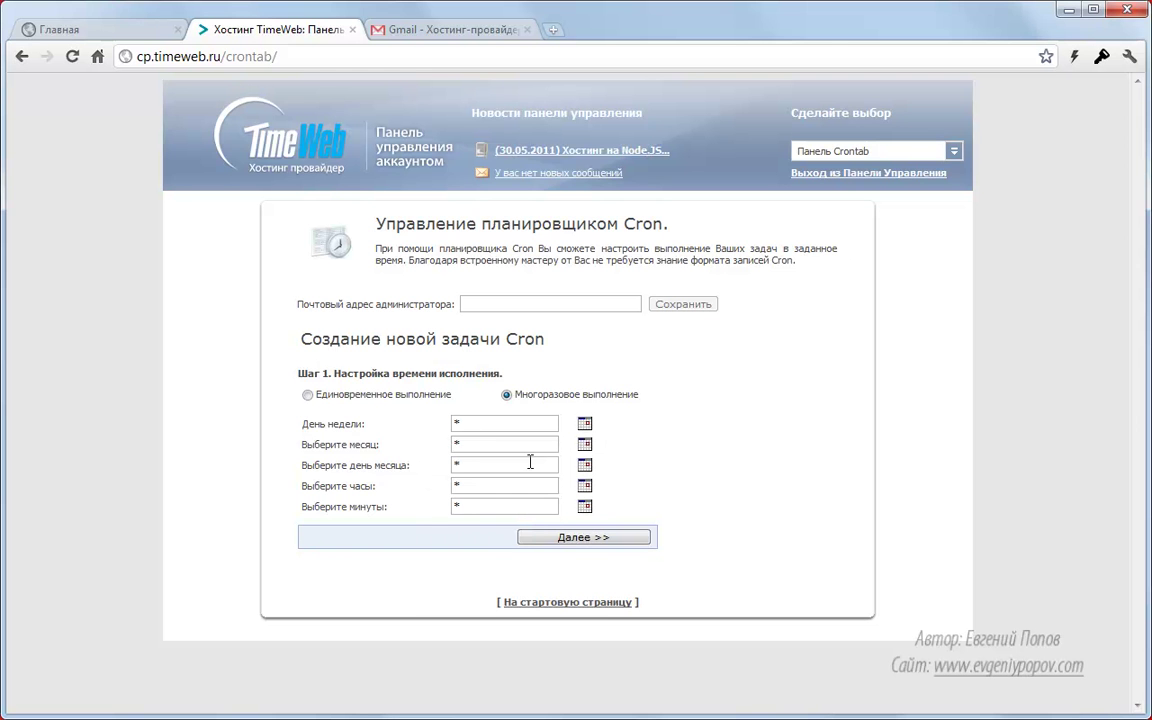
- Schedule the Cron task for every 5 hours at minute 15
{"action": "left_click", "coordinate": [584, 486]}
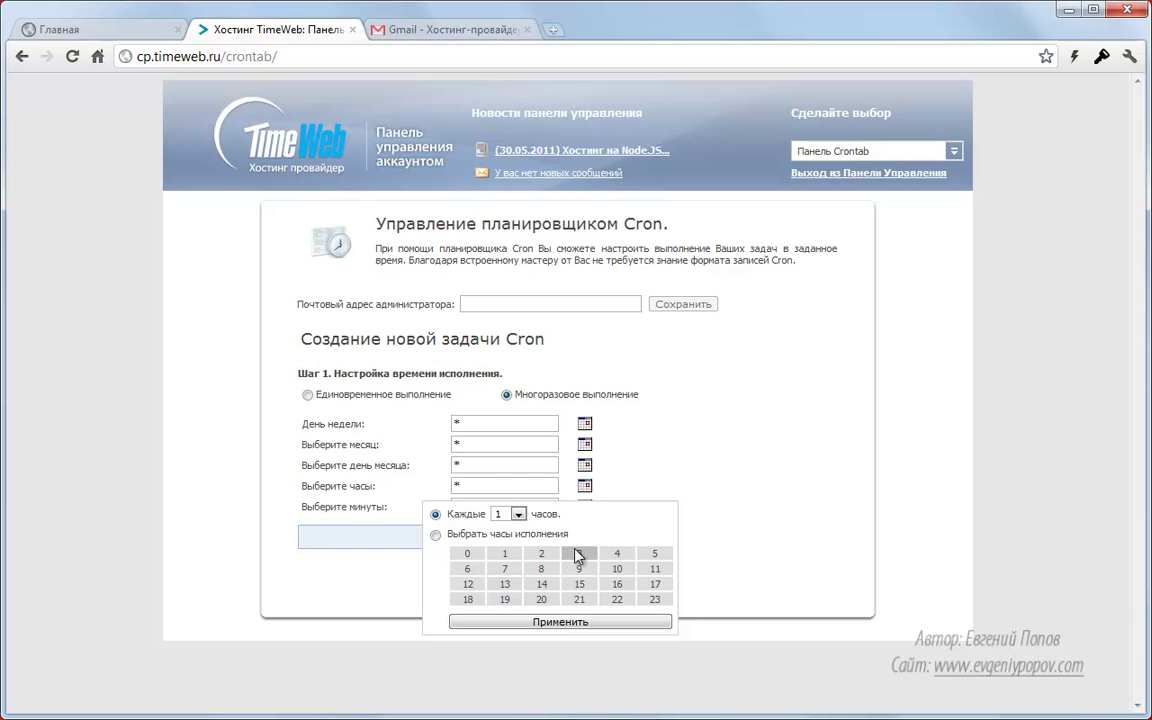
{"action": "left_click", "coordinate": [519, 515]}
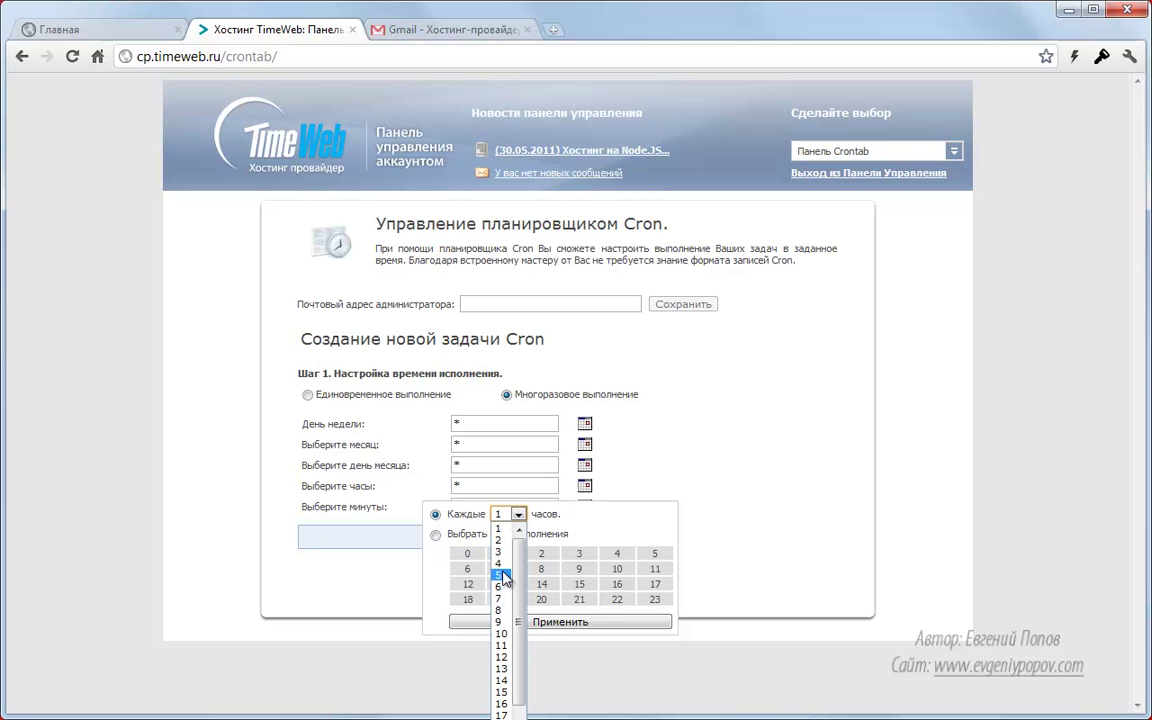
{"action": "left_click", "coordinate": [501, 576]}
{"action": "left_click", "coordinate": [560, 622]}
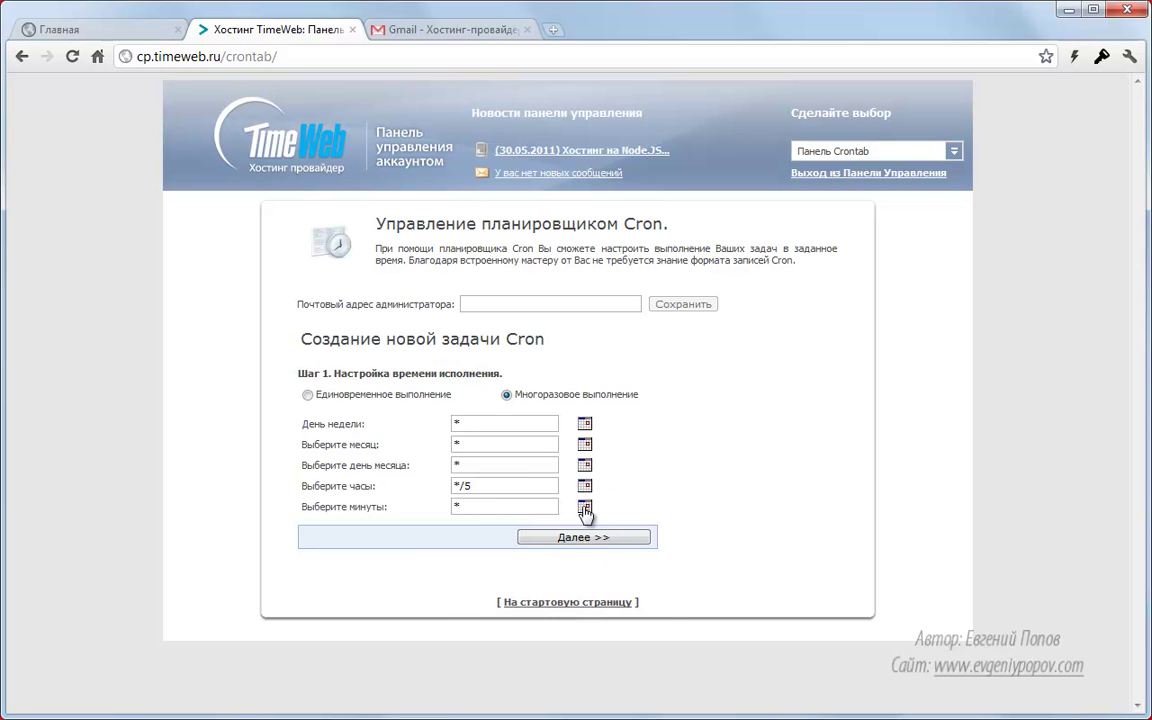
{"action": "left_click", "coordinate": [585, 508]}
{"action": "left_click", "coordinate": [573, 589]}
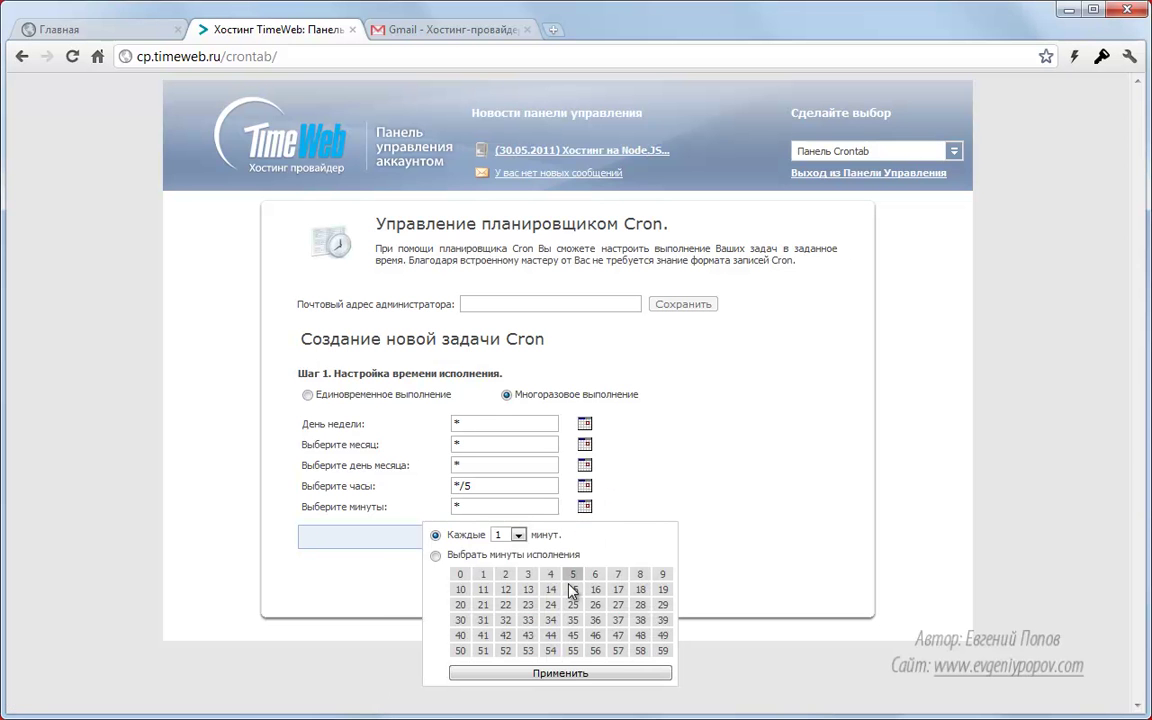
{"action": "left_click", "coordinate": [545, 673]}
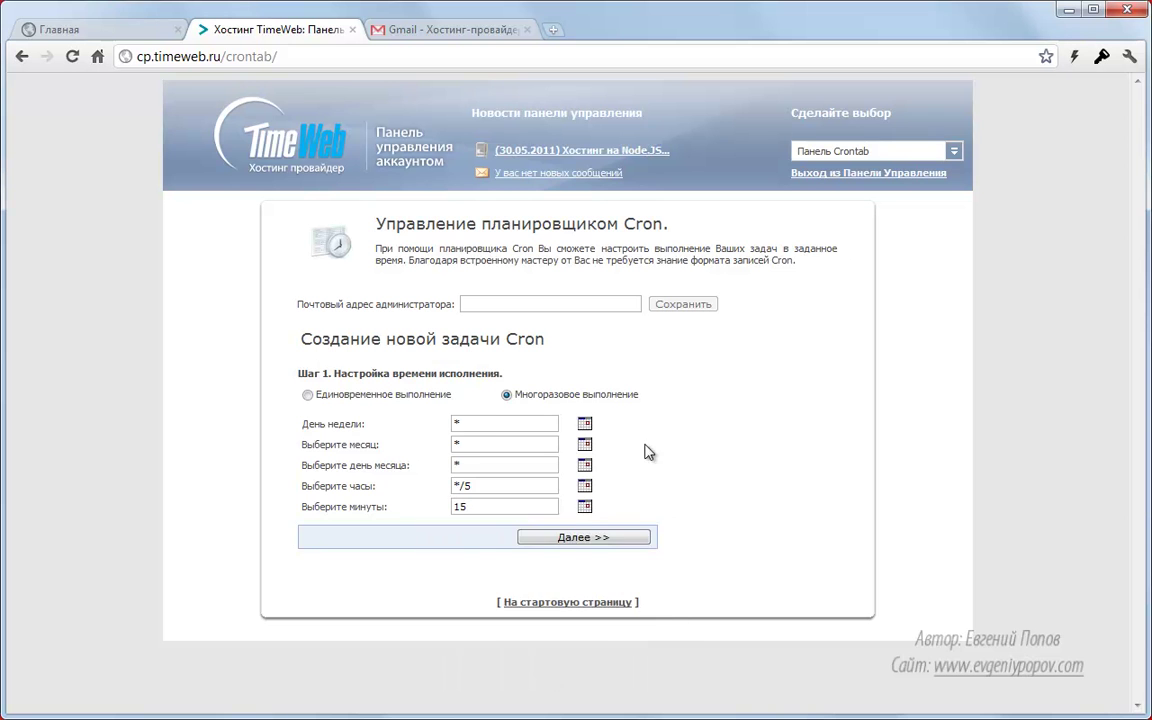
- Choose Скрипт PHP as the Cron task's file type, go back to its schedule, and leave the scheduler without creating the task
{"action": "left_click", "coordinate": [598, 541]}
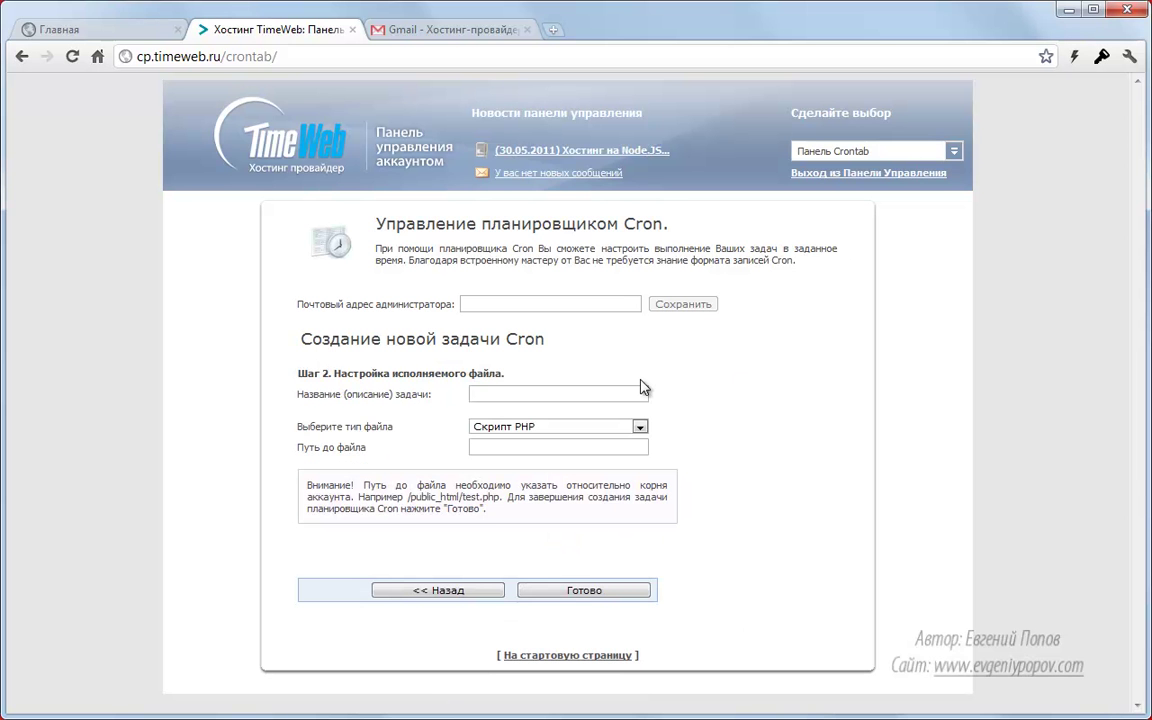
{"action": "left_click", "coordinate": [540, 427]}
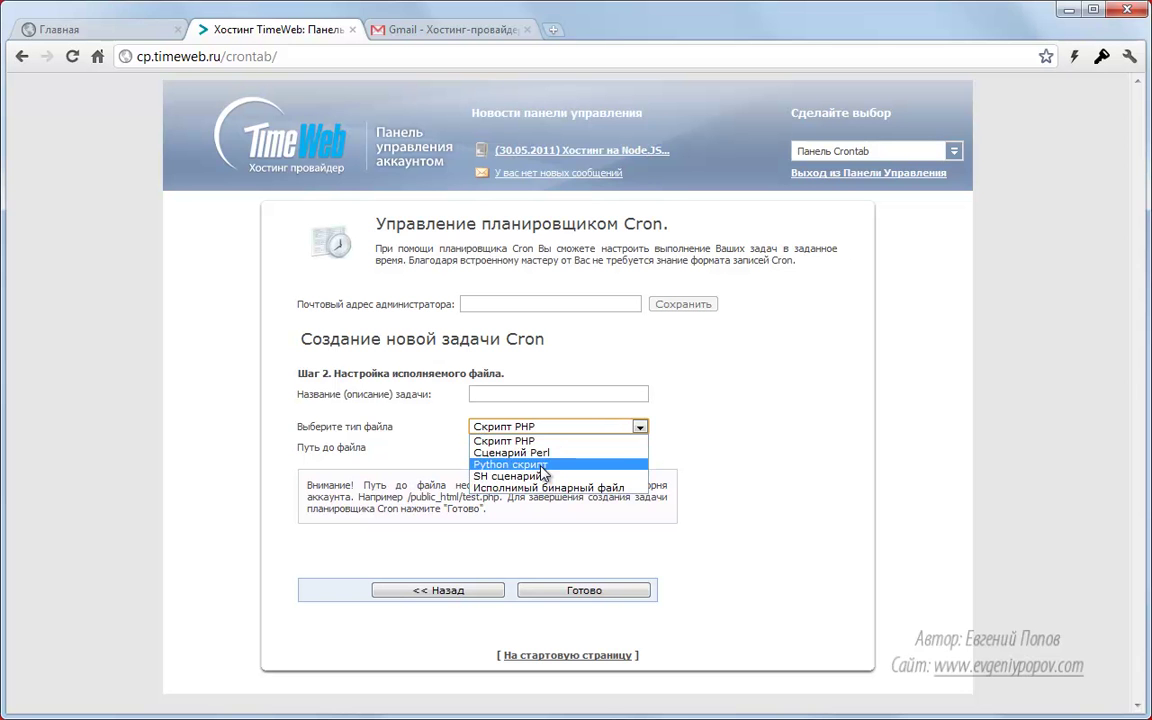
{"action": "left_click", "coordinate": [540, 441]}
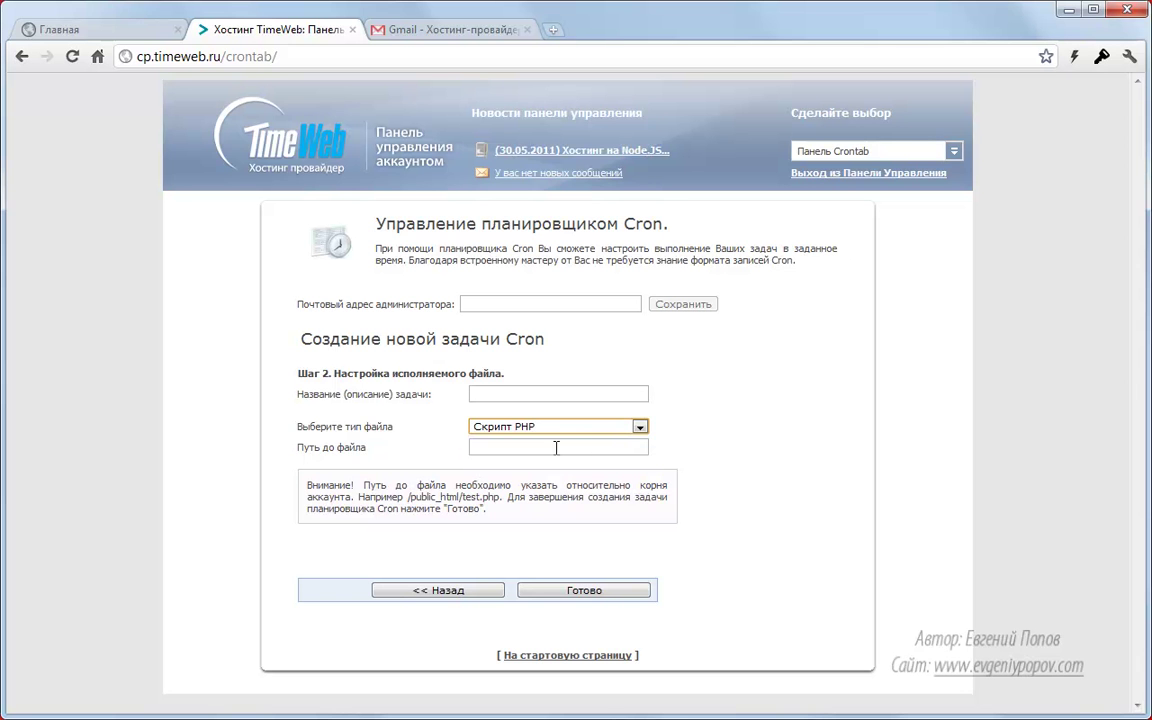
{"action": "left_click", "coordinate": [452, 590]}
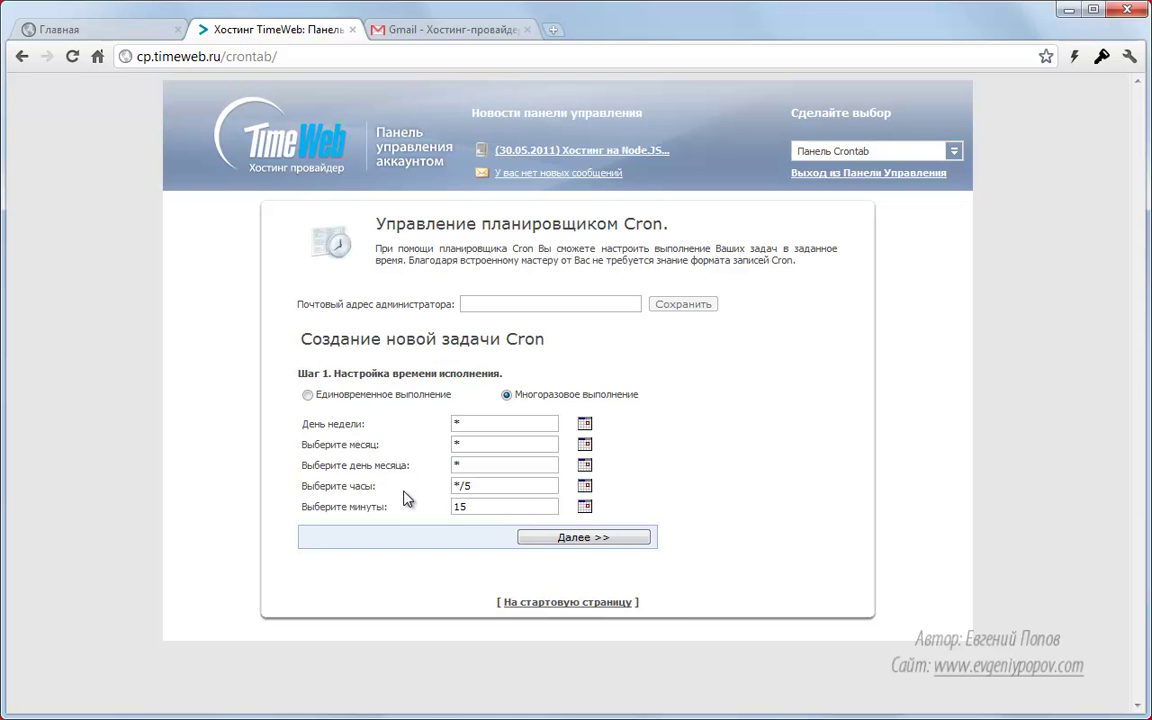
{"action": "left_click", "coordinate": [537, 303]}
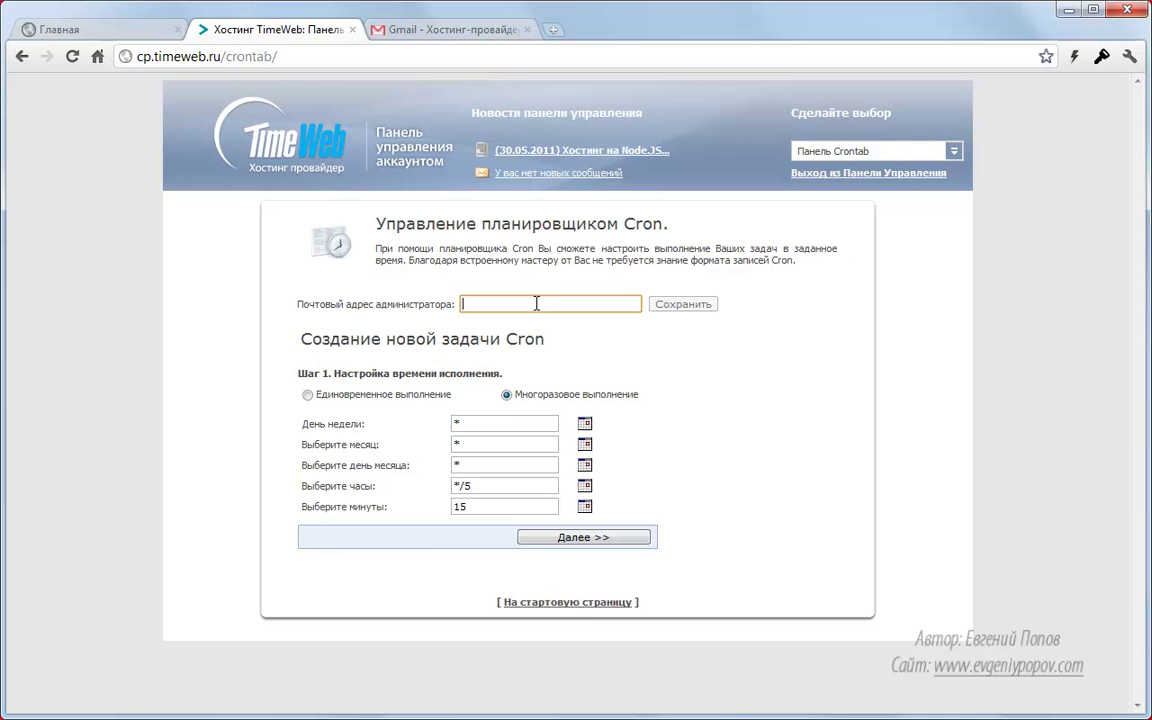
{"action": "left_click", "coordinate": [568, 602]}
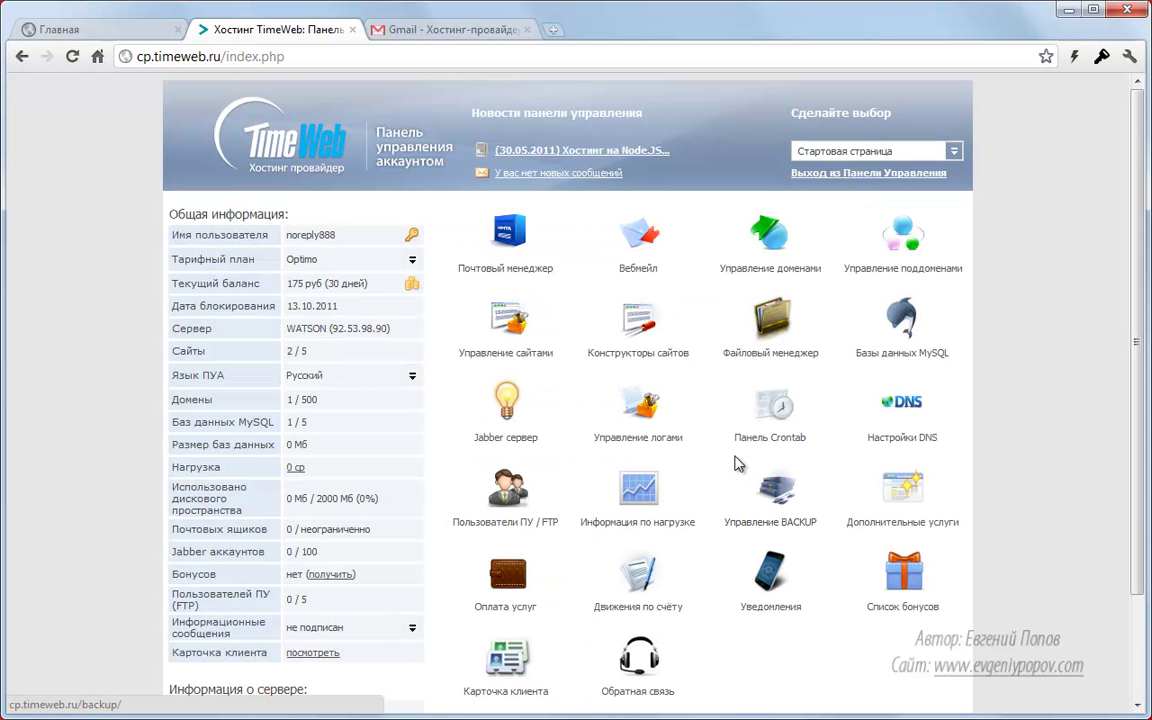
- Enable the access log and the Awstats logs analyzer for example.baxter-company.ru in Управление логами
{"action": "left_click", "coordinate": [638, 420]}
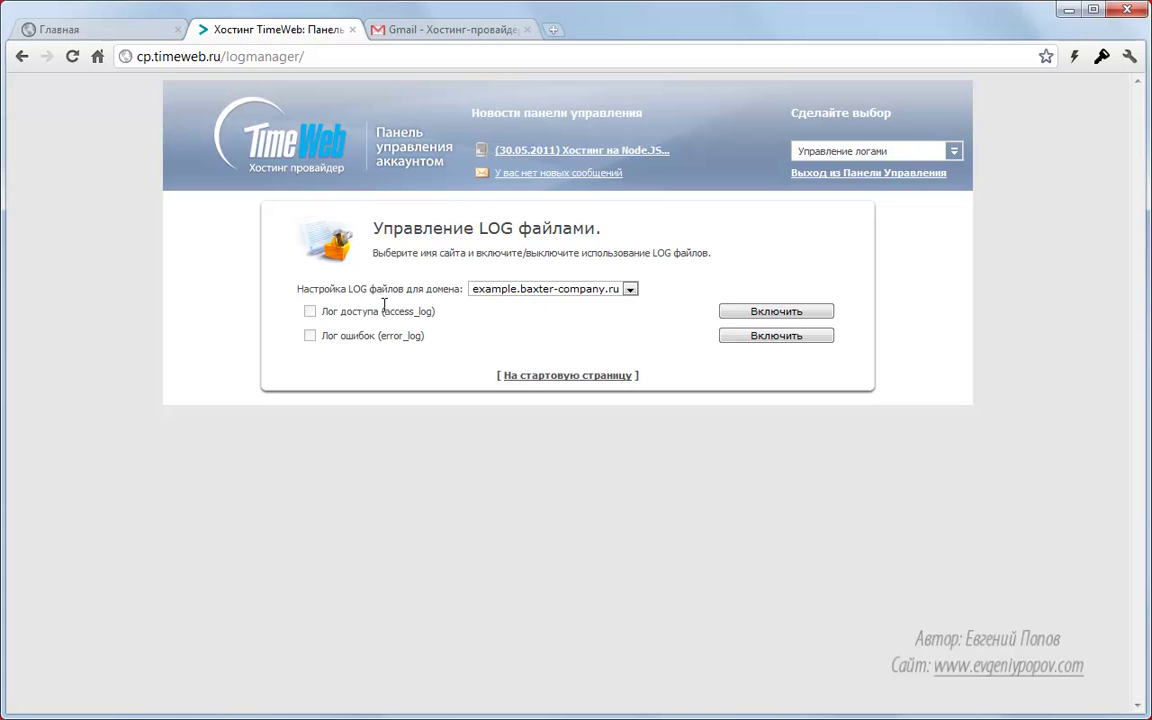
{"action": "left_click", "coordinate": [735, 313]}
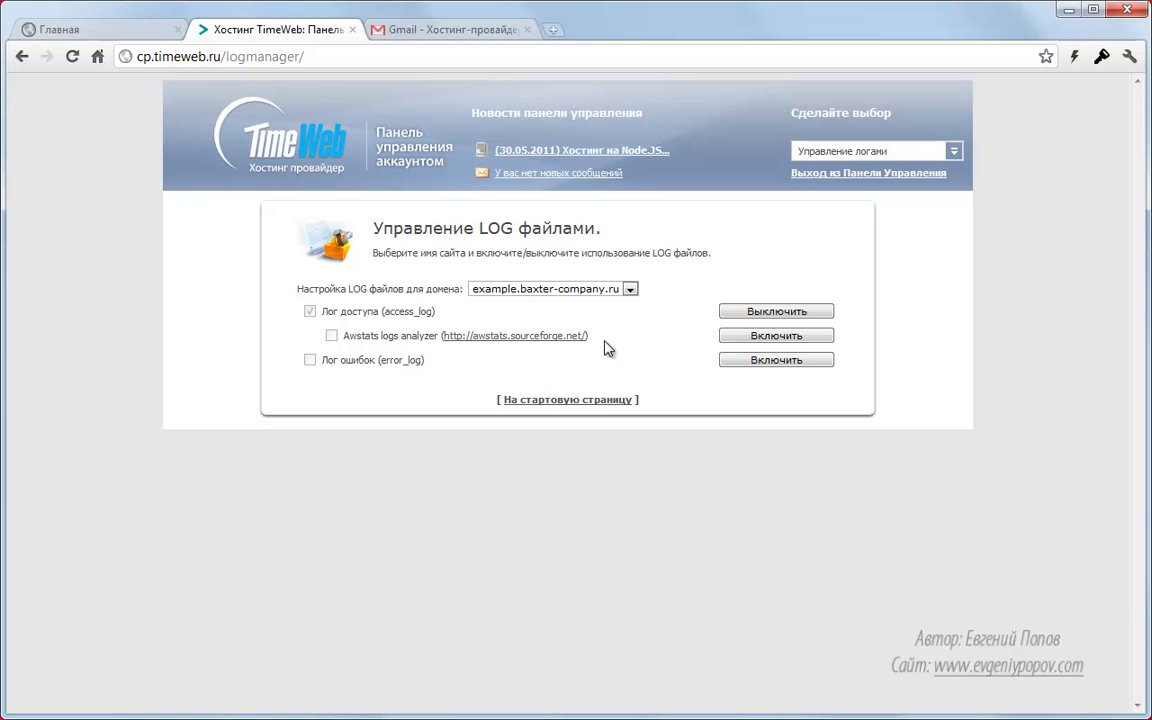
{"action": "left_click", "coordinate": [745, 335]}
- Open the site's Awstats statistics page at example.baxter-company.ru/awstats/awstats.pl
{"action": "left_click", "coordinate": [152, 32]}
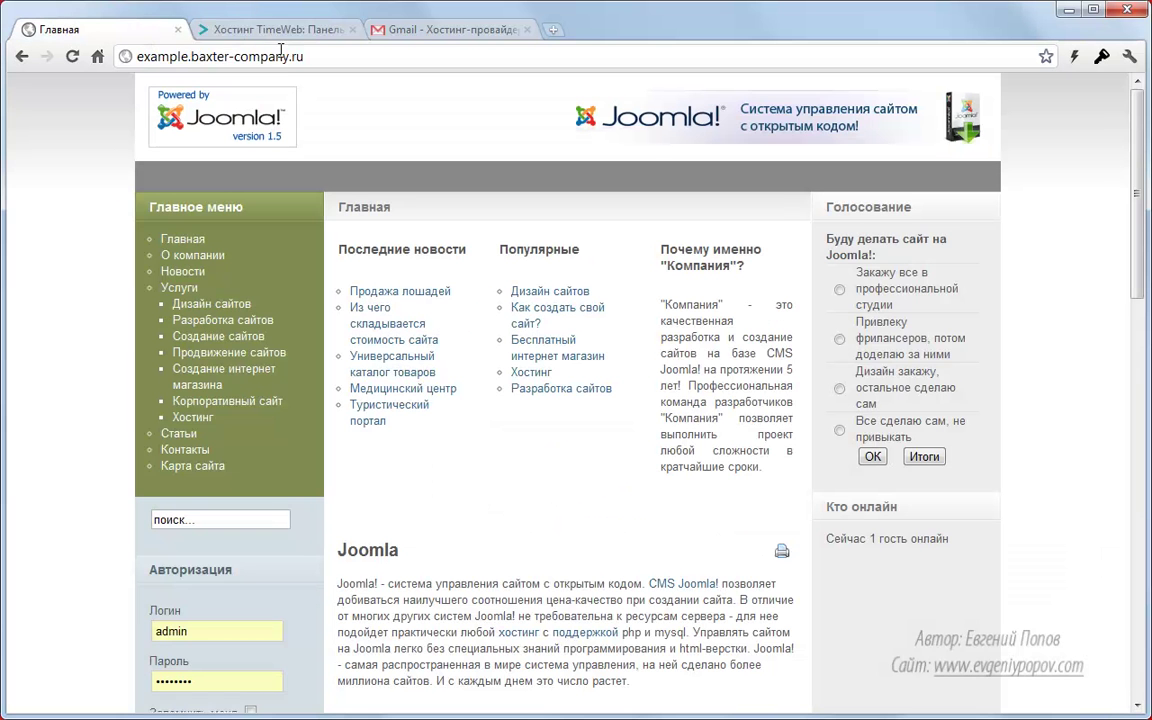
{"action": "left_click", "coordinate": [345, 50]}
{"action": "left_click", "coordinate": [363, 53]}
{"action": "type", "text": "/aw"}
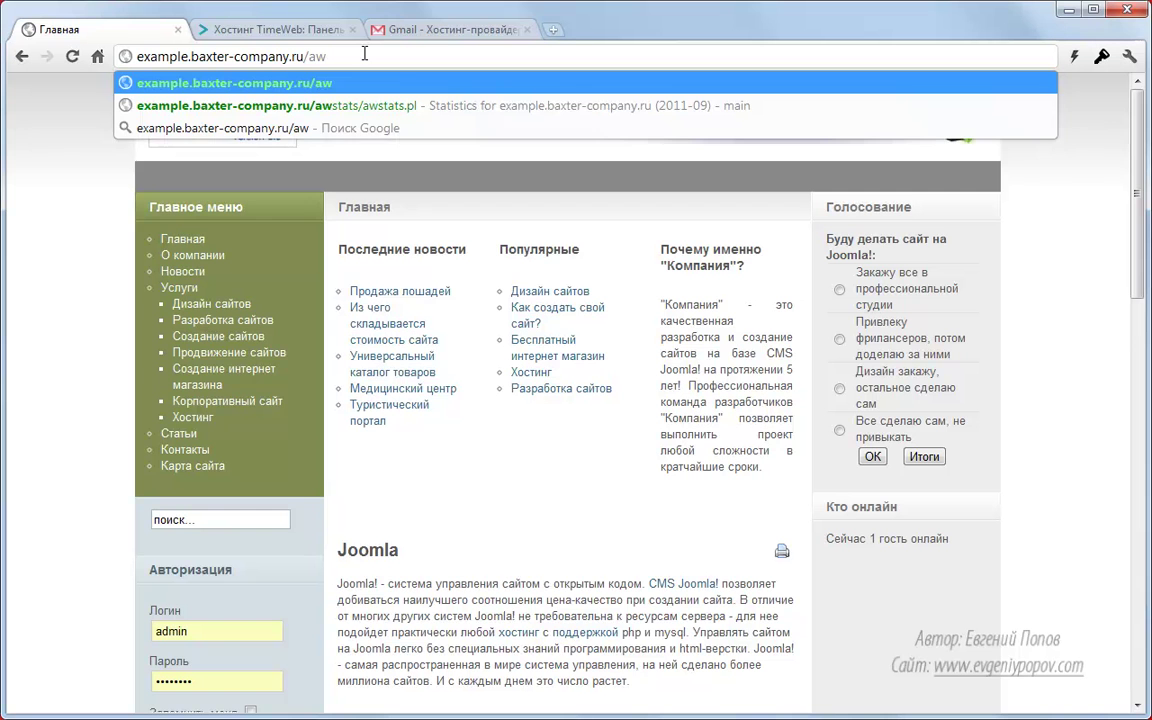
{"action": "key", "text": "Down"}
{"action": "key", "text": "Return"}
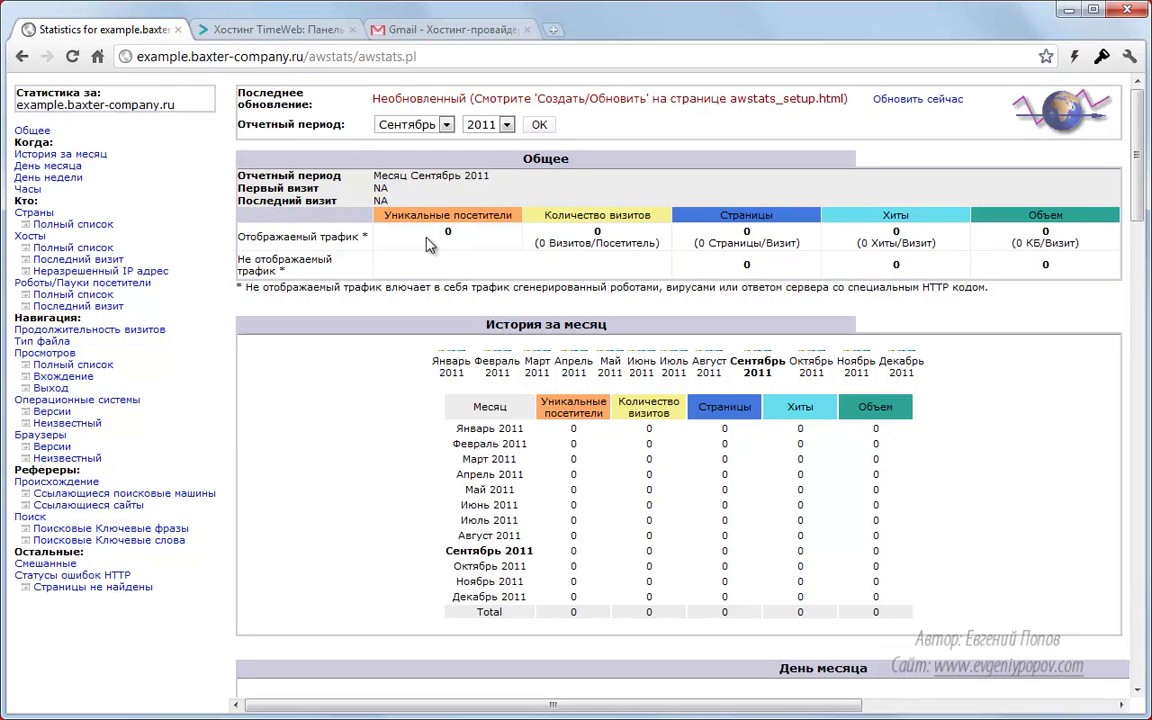
- View the hosting account credentials e-mail in Gmail, revisit the Awstats statistics, and return to the TimeWeb log management page
{"action": "left_click", "coordinate": [409, 31]}
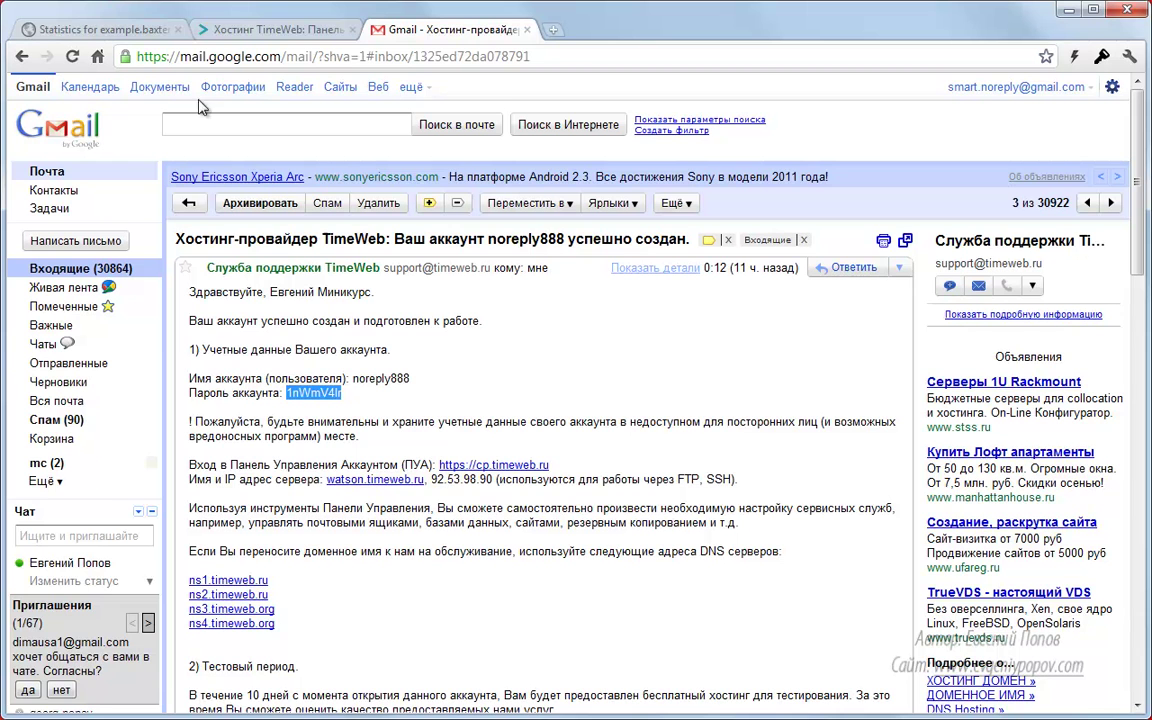
{"action": "left_click", "coordinate": [99, 31]}
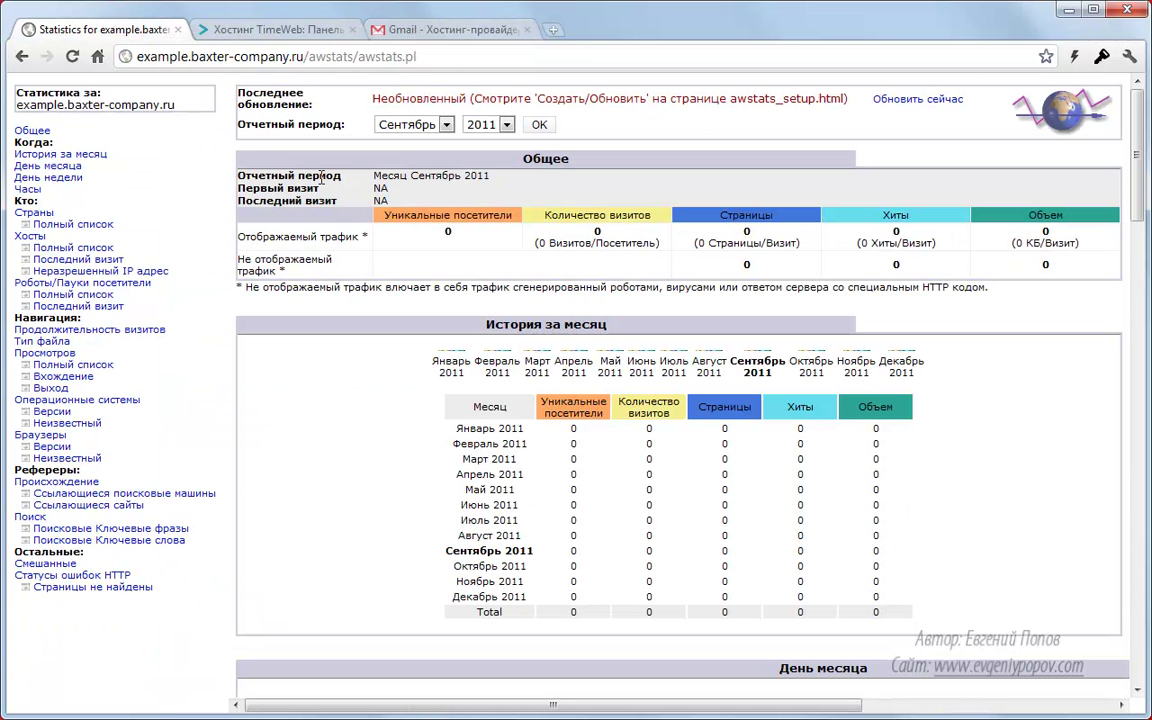
{"action": "left_click", "coordinate": [258, 33]}
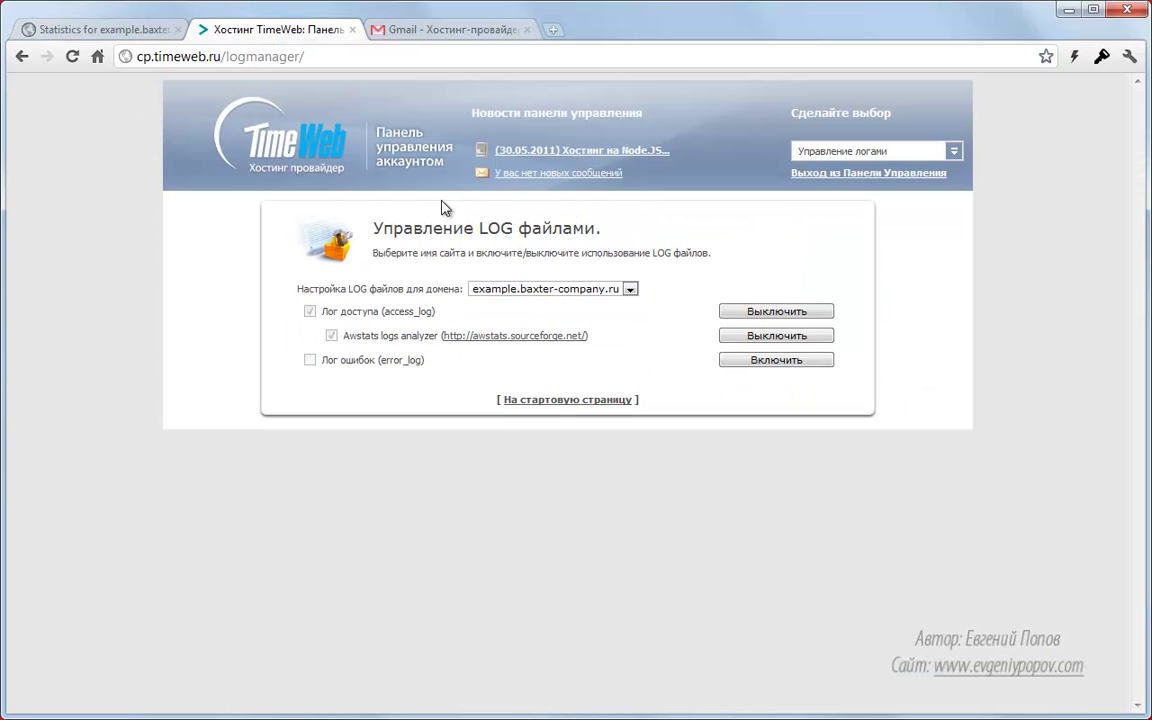
- Open the Jabber сервер section from the control panel's start page, review its account settings page, and return to the start page
{"action": "left_click", "coordinate": [265, 130]}
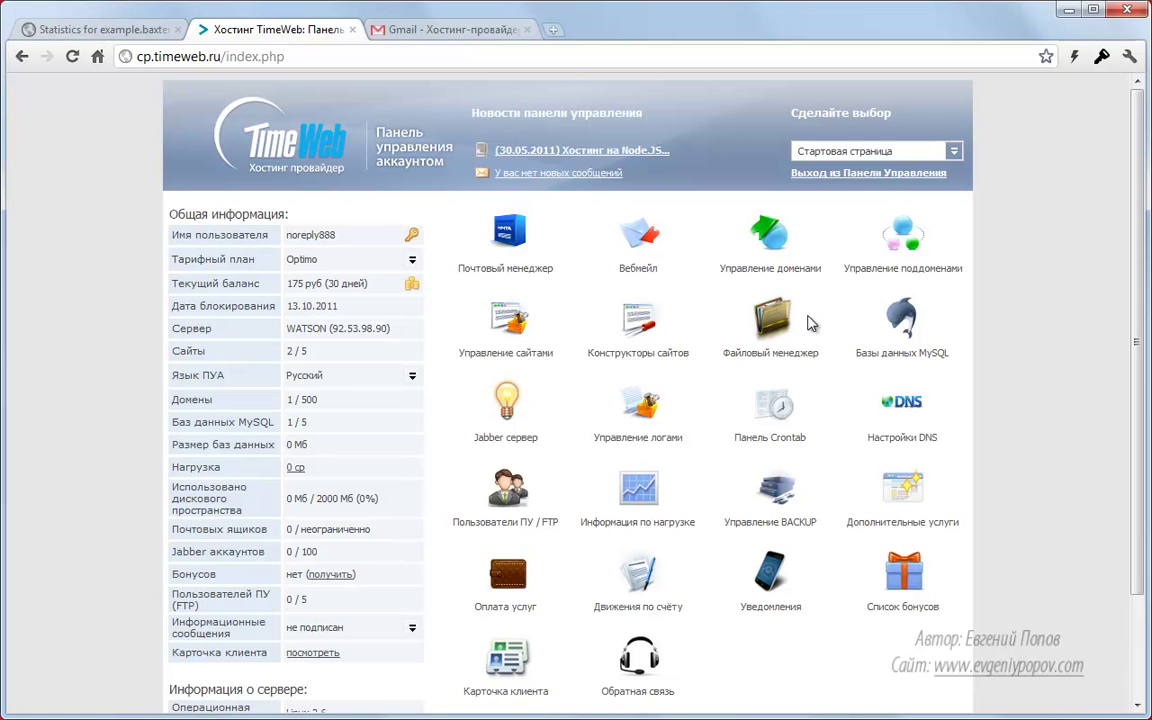
{"action": "left_click", "coordinate": [512, 399]}
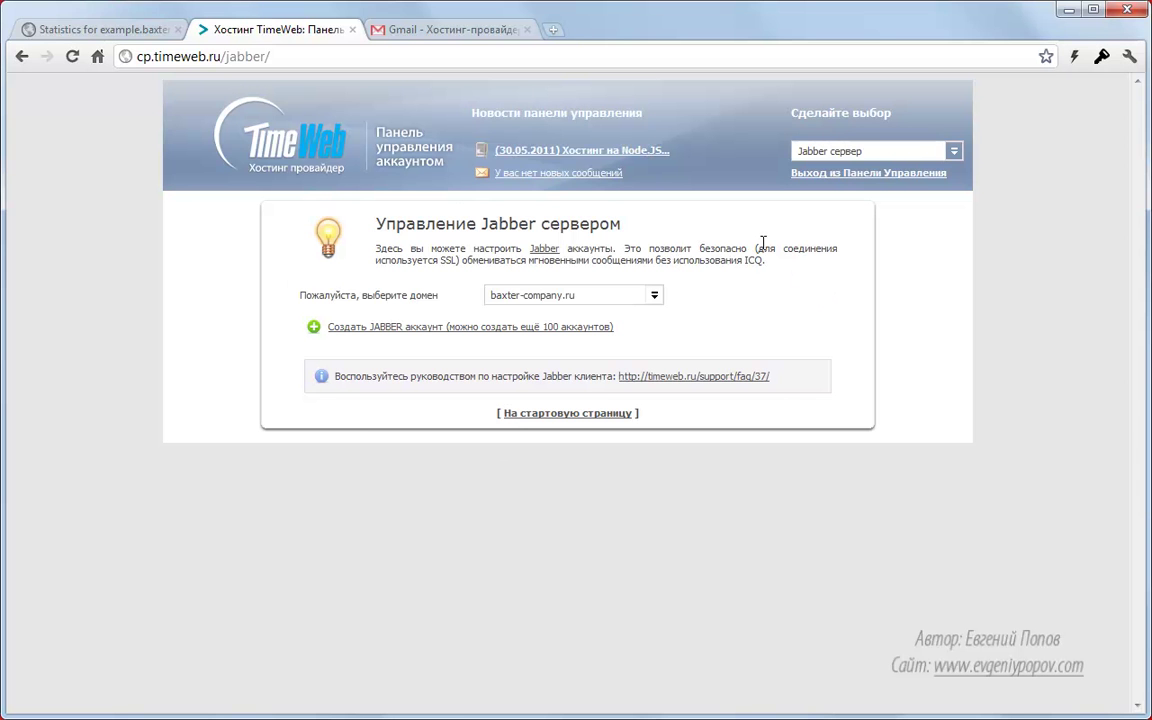
{"action": "left_click", "coordinate": [262, 140]}
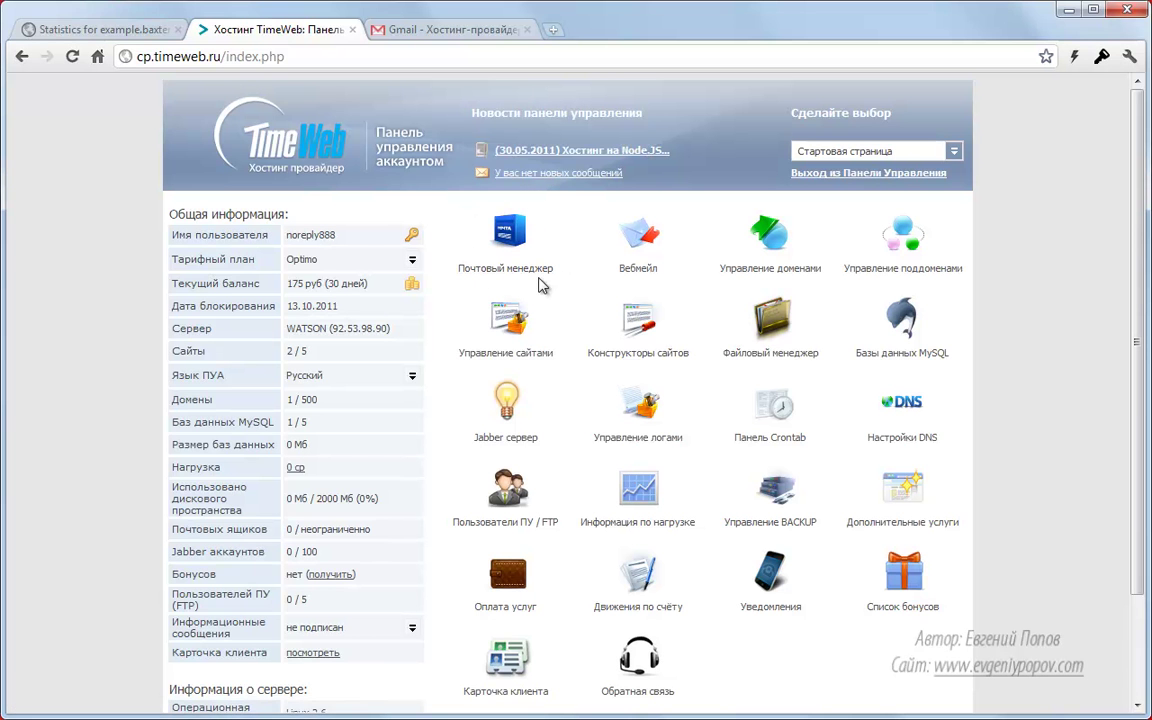
- View the Почтовый менеджер section for baxter-company.ru, then return to the start page and look over the server information
{"action": "left_click", "coordinate": [505, 262]}
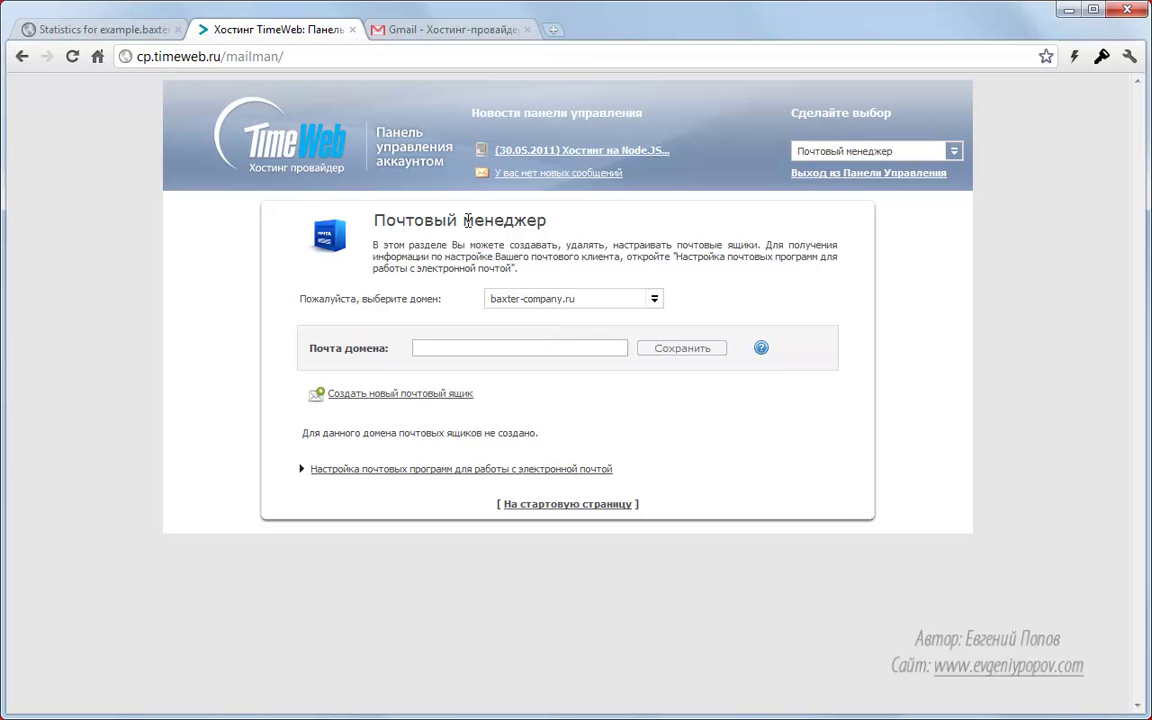
{"action": "left_click", "coordinate": [267, 136]}
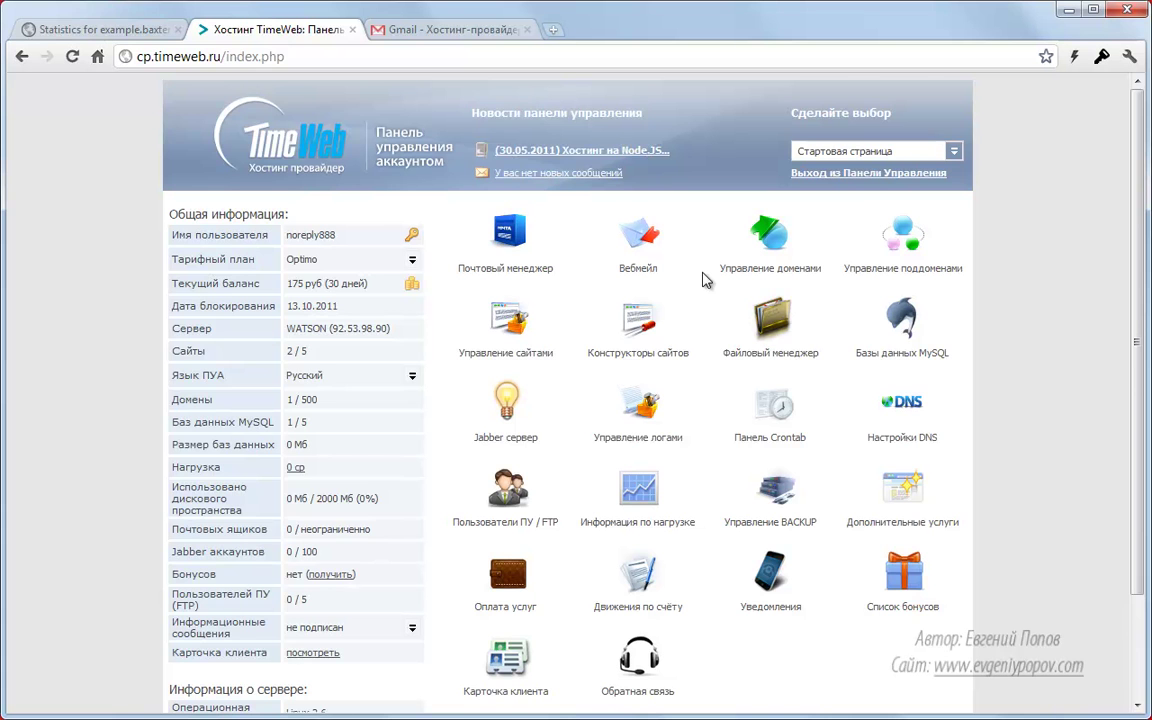
{"action": "scroll", "coordinate": [1127, 474], "scroll_direction": "down", "scroll_amount": 3}
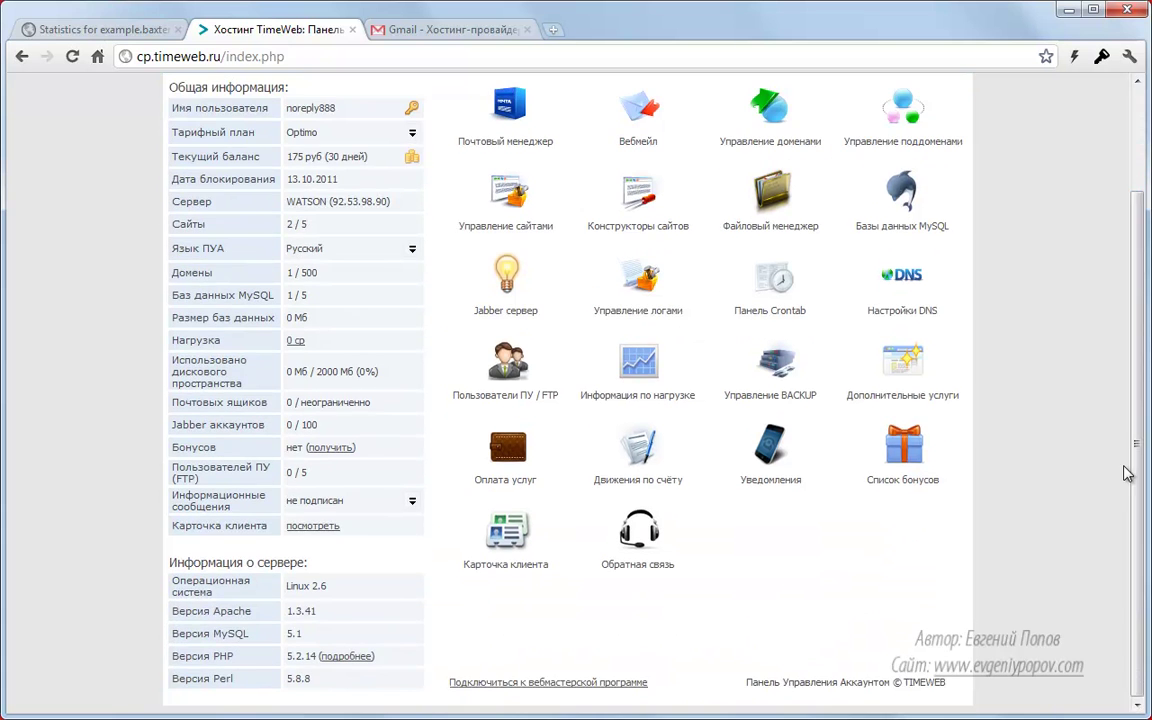